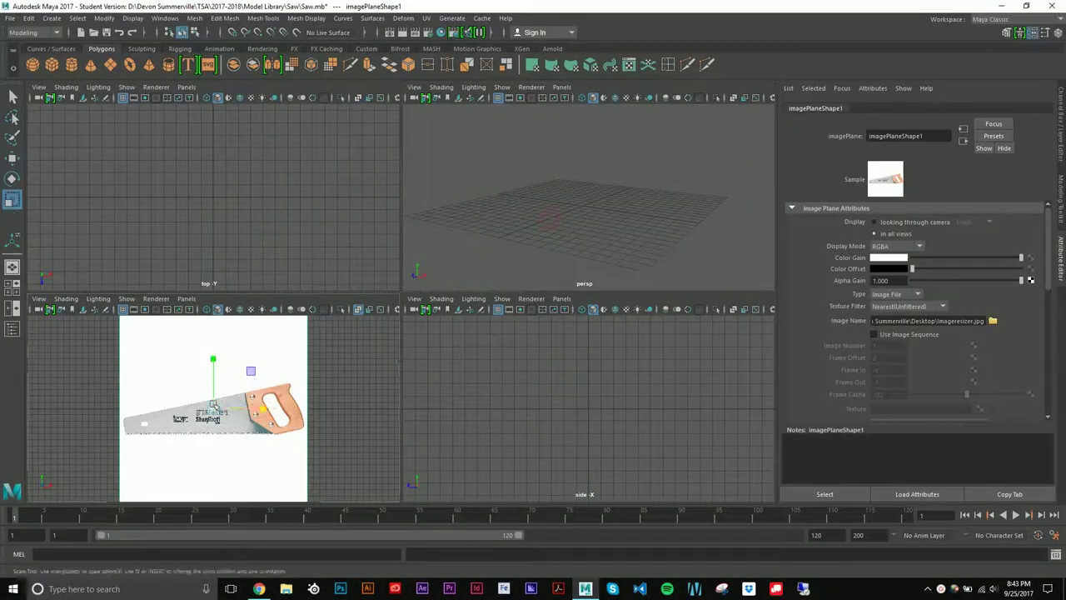
# Step: Rotate the saw reference image plane so the blade lies level, then return to four views
pyautogui.press('e')
pyautogui.moveTo(214, 392); pyautogui.dragTo(241, 350)
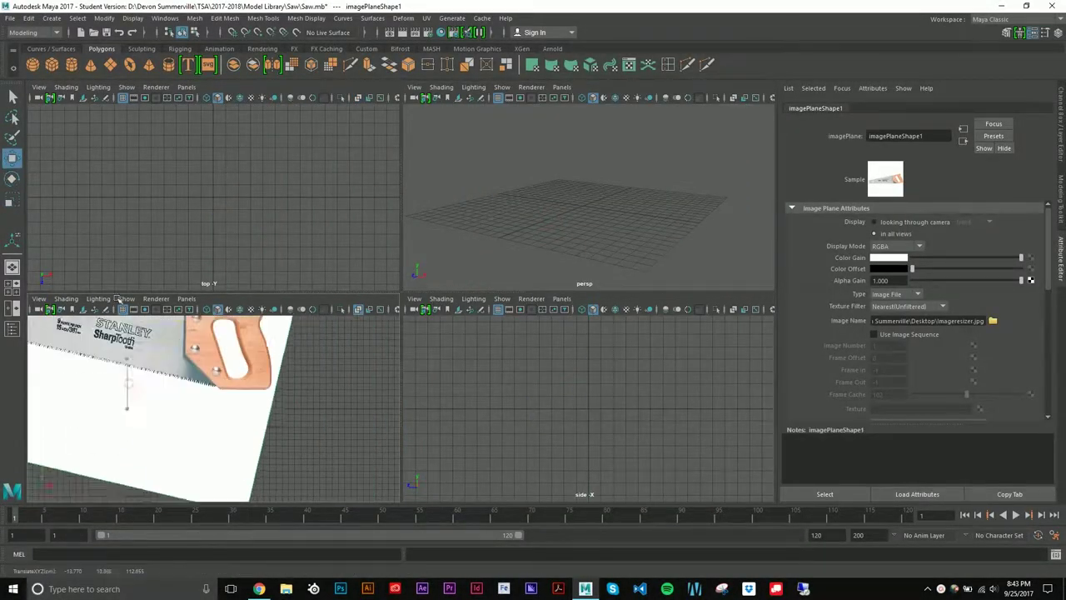
pyautogui.press('space')
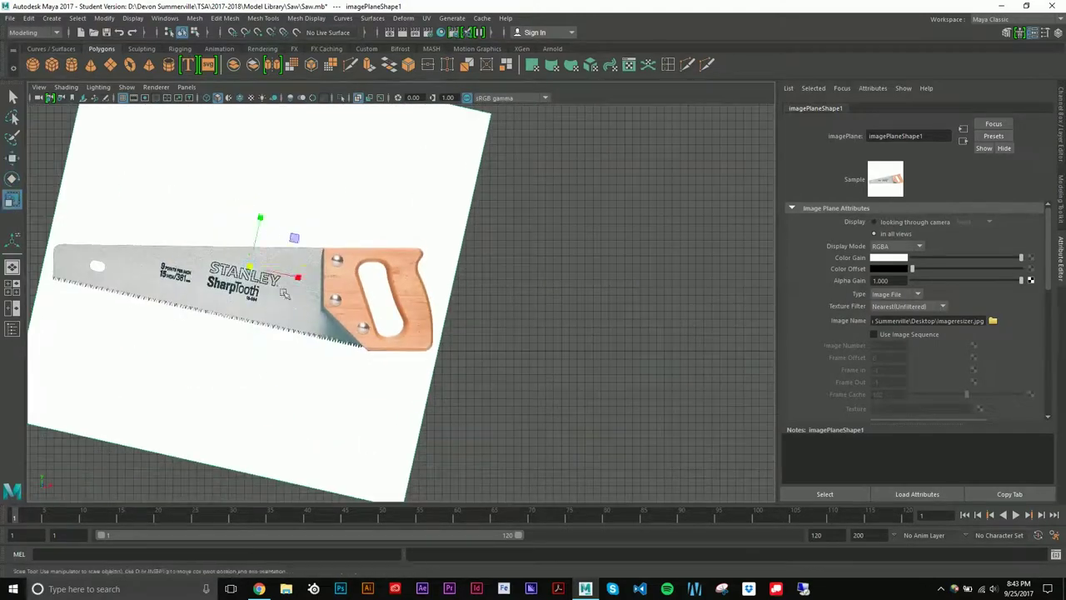
pyautogui.press('space')
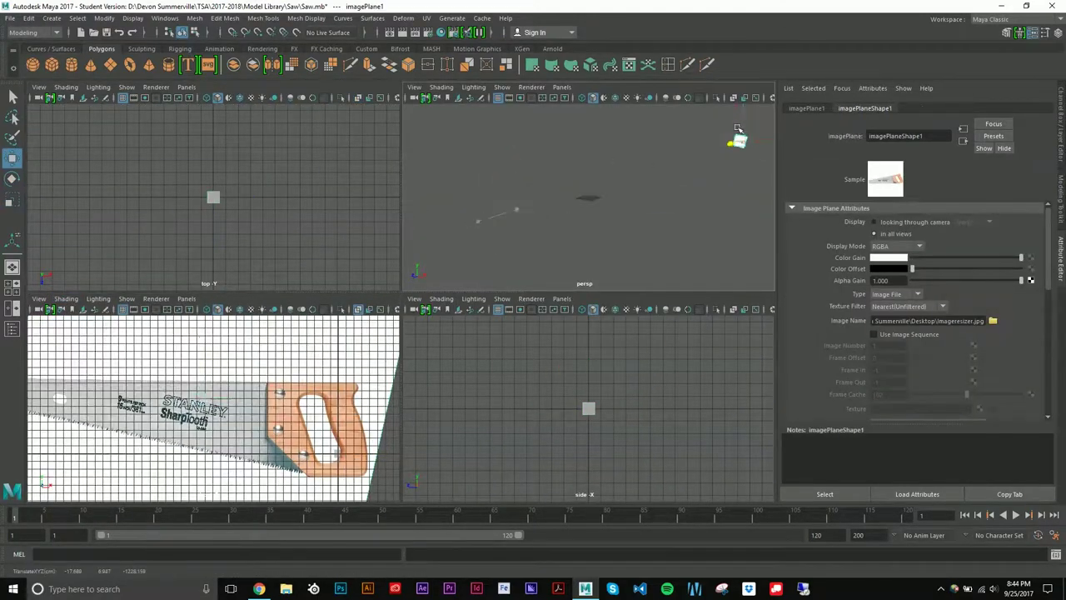
pyautogui.press('space')
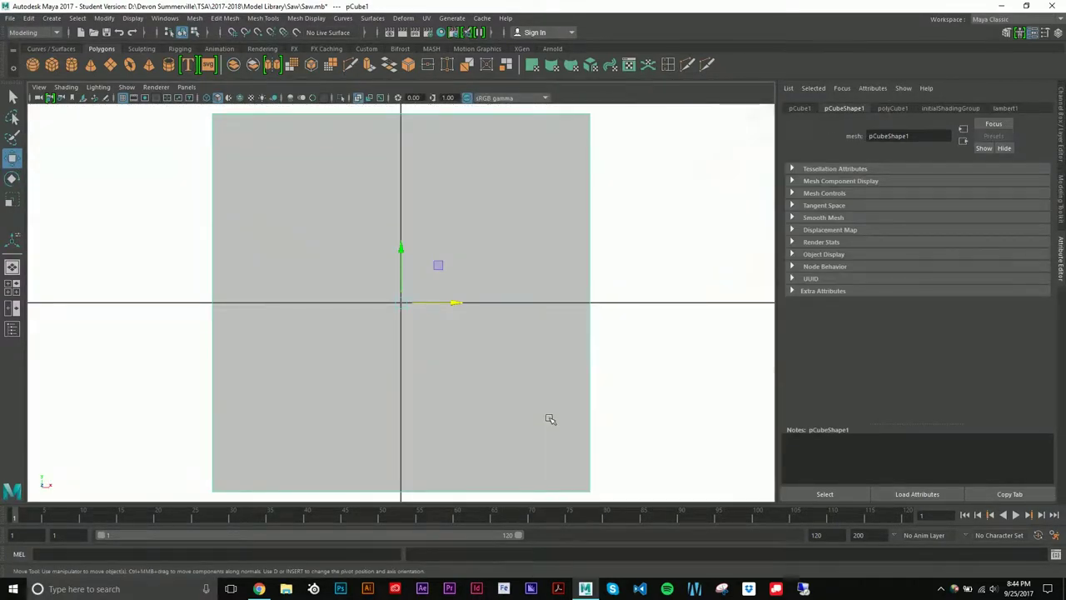
# Step: Fit the plane over the handle reference, add 20 horizontal edge loops, and select its vertices
pyautogui.moveTo(401, 249); pyautogui.dragTo(398, 237)
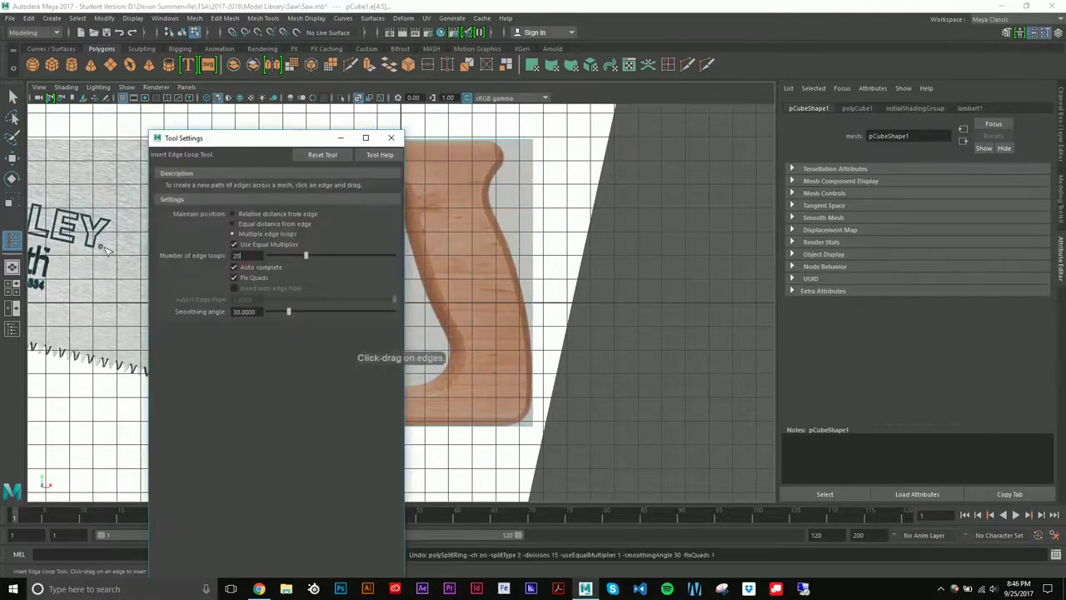
pyautogui.click(309, 231)
pyautogui.press('q')
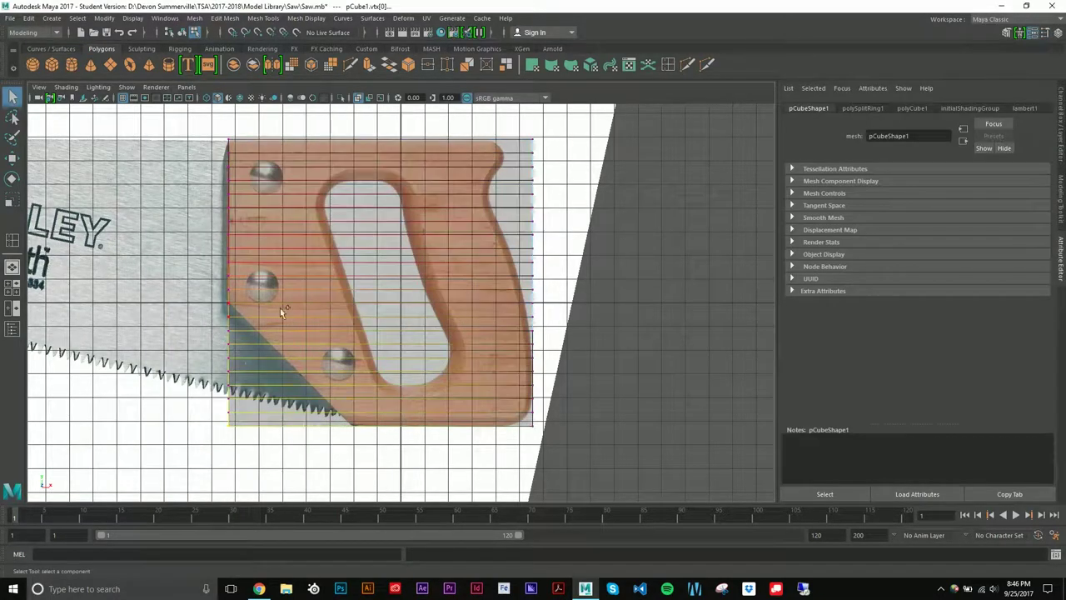
pyautogui.moveTo(280, 307); pyautogui.dragTo(272, 375)
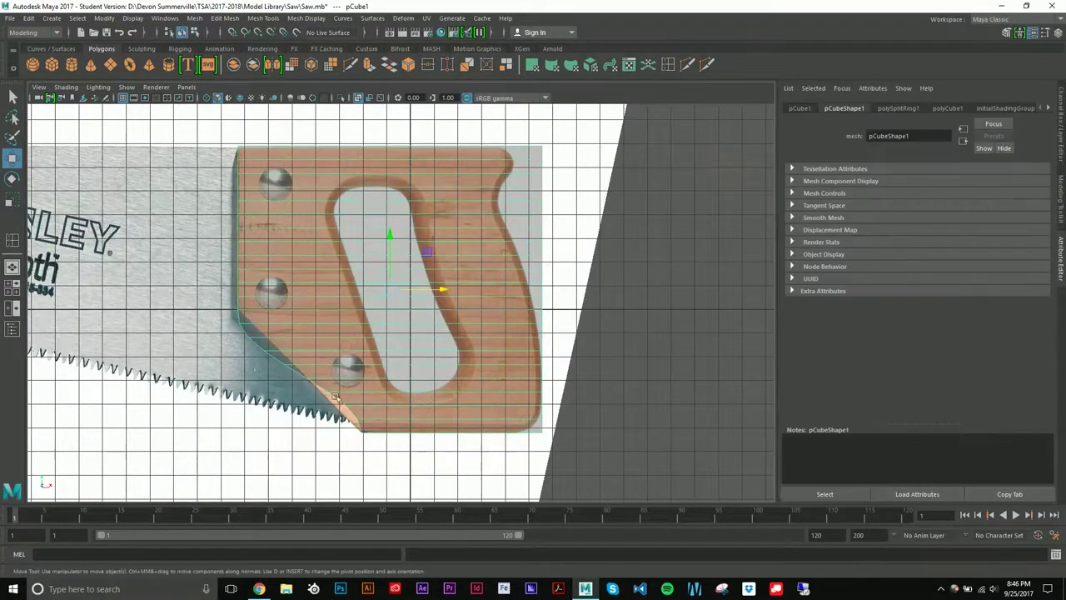
# Step: Move the handle plane's corner and edge vertices onto the wooden handle outline
pyautogui.moveTo(539, 157); pyautogui.dragTo(565, 148)
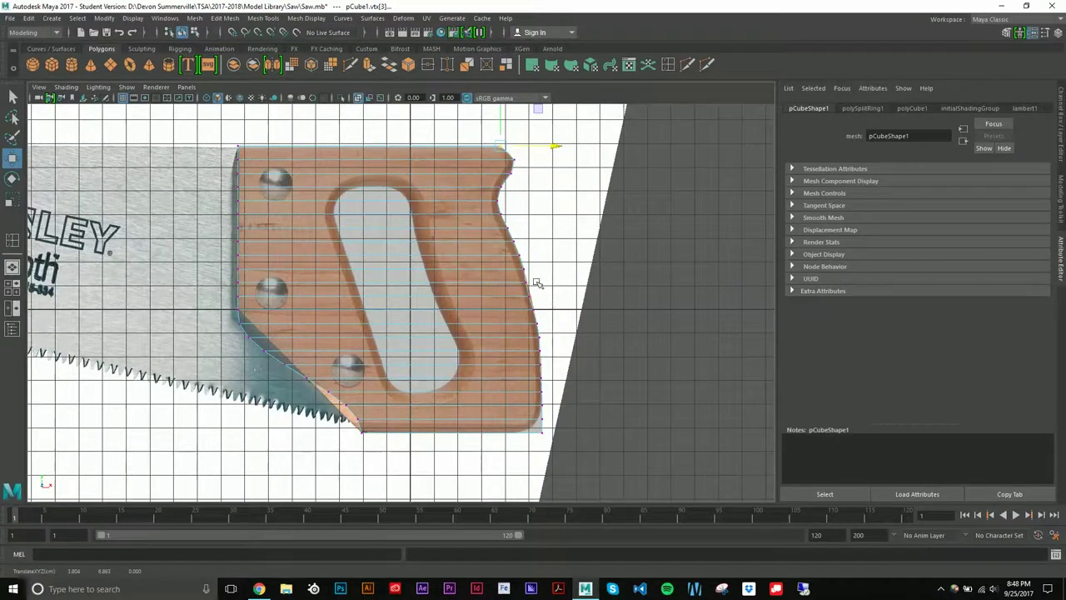
pyautogui.click(543, 297)
pyautogui.scroll(3, 543, 298)
pyautogui.scroll(-3, 552, 285)
pyautogui.scroll(4, 533, 333)
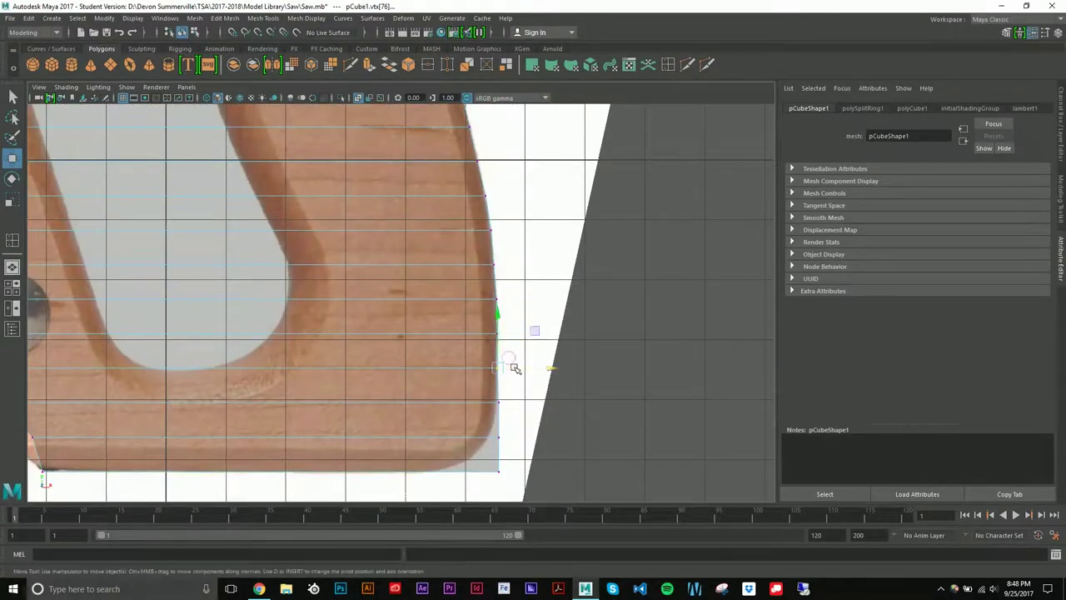
pyautogui.moveTo(475, 473); pyautogui.dragTo(501, 432)
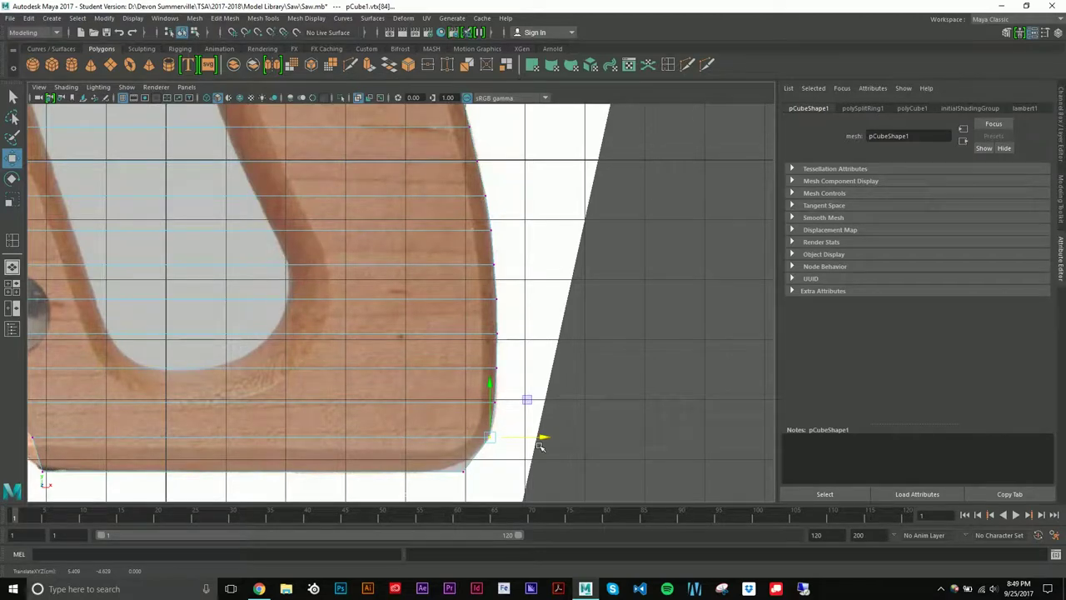
pyautogui.scroll(-5, 491, 305)
pyautogui.keyDown('alt'); pyautogui.moveTo(497, 305); pyautogui.dragTo(366, 288); pyautogui.keyUp('alt')
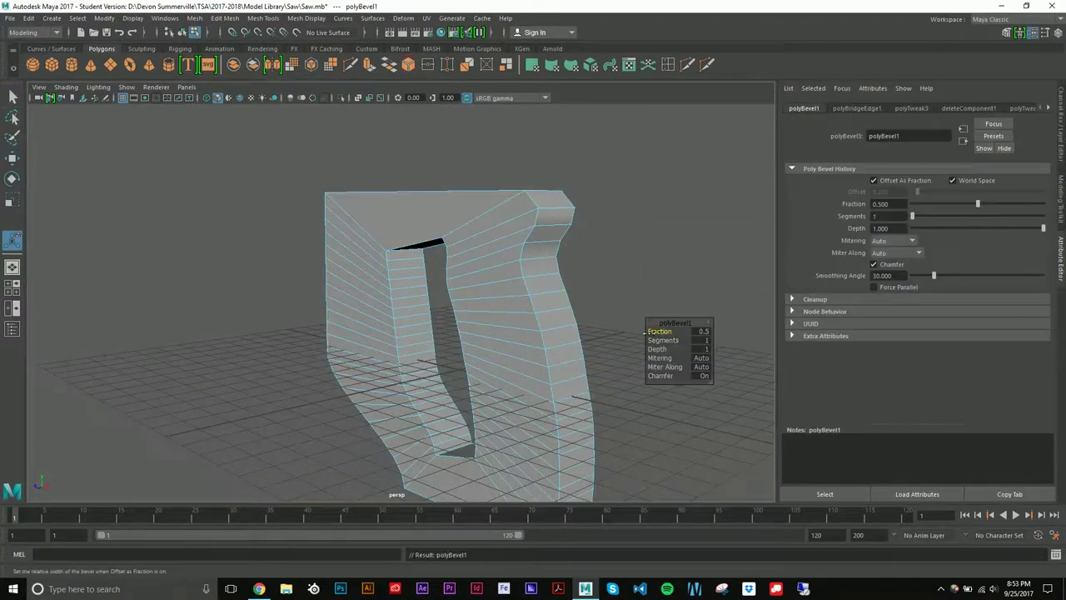
# Step: Orbit to inspect the bevelled handle with its grip hole from another angle
pyautogui.keyDown('alt'); pyautogui.moveTo(642, 281); pyautogui.dragTo(537, 319); pyautogui.keyUp('alt')
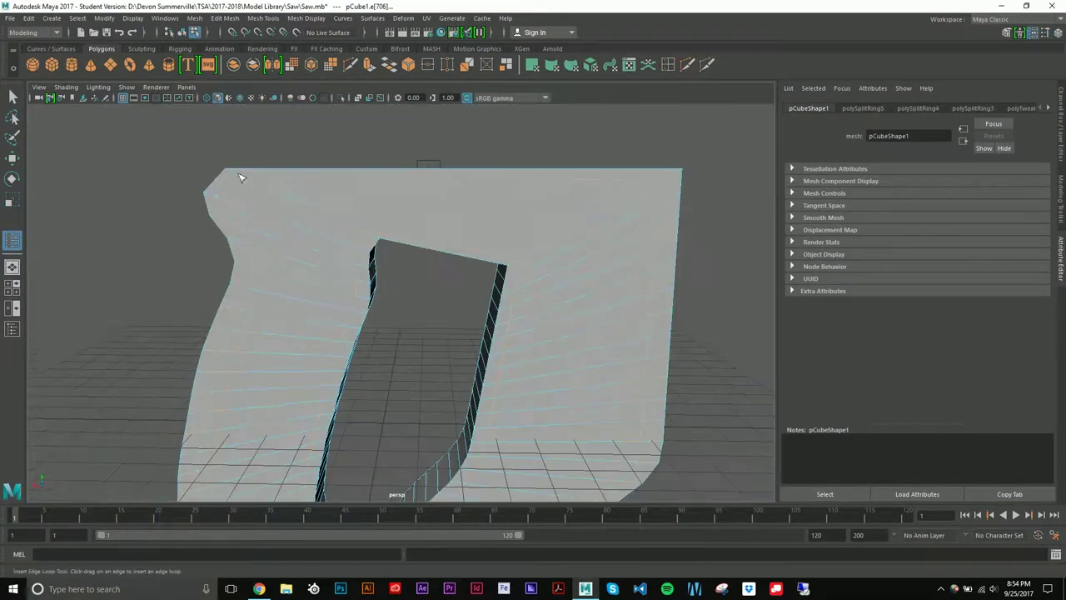
# Step: Select the whole handle mesh and undo the extra extrusion
pyautogui.moveTo(312, 231); pyautogui.dragTo(367, 209, button='right')
pyautogui.moveTo(603, 314)
pyautogui.keyDown('alt'); pyautogui.mouseDown()
pyautogui.moveTo(593, 302)
pyautogui.moveTo(424, 283)
pyautogui.mouseUp(); pyautogui.keyUp('alt')
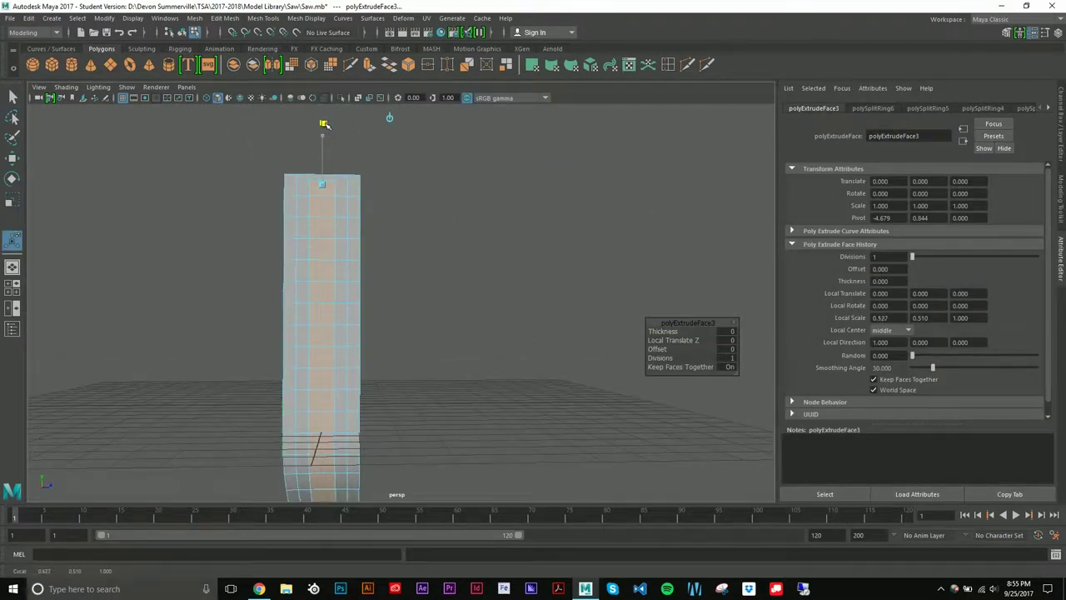
pyautogui.hotkey('ctrl', 'z')
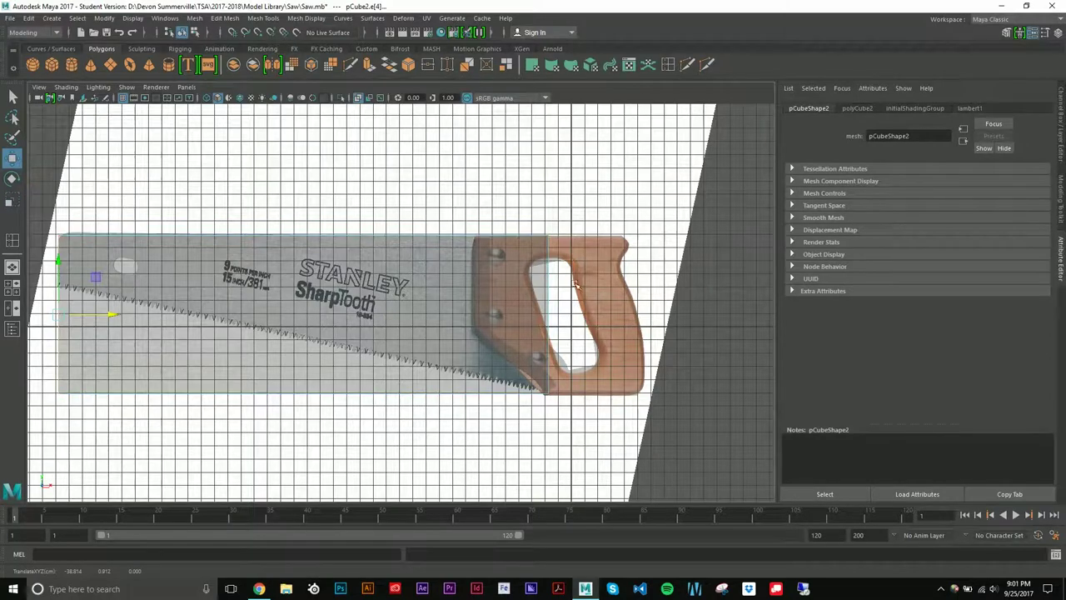
# Step: Adjust the blade's top-left corner vertex, then reselect the whole blade slab for edge loops
pyautogui.click(60, 235)
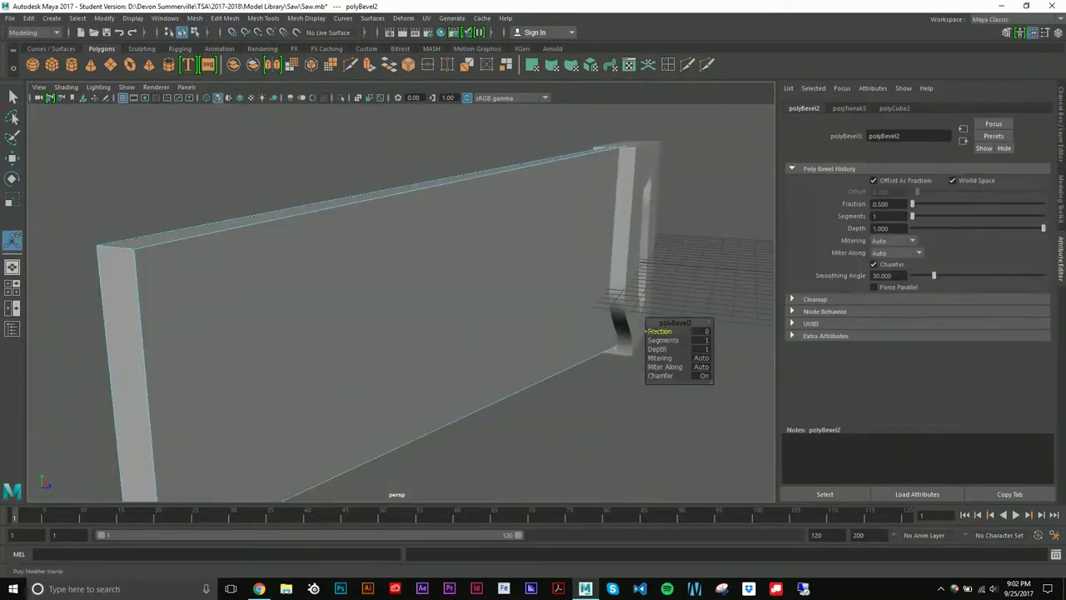
pyautogui.press('q')
pyautogui.click(196, 143)
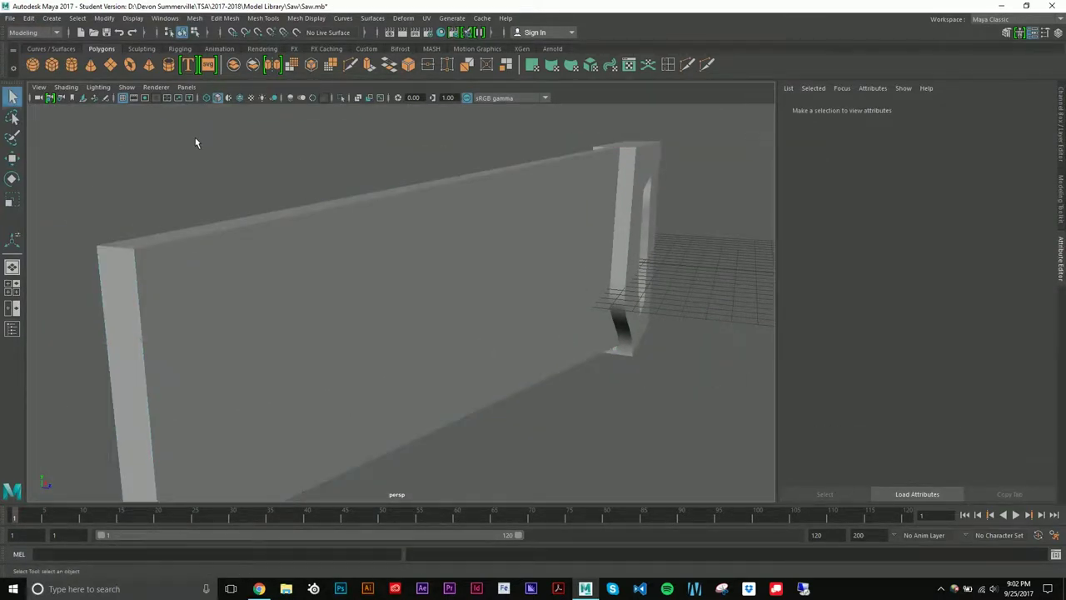
pyautogui.keyDown('alt'); pyautogui.moveTo(195, 143); pyautogui.dragTo(448, 319); pyautogui.keyUp('alt')
pyautogui.click(447, 319)
pyautogui.click(669, 65)
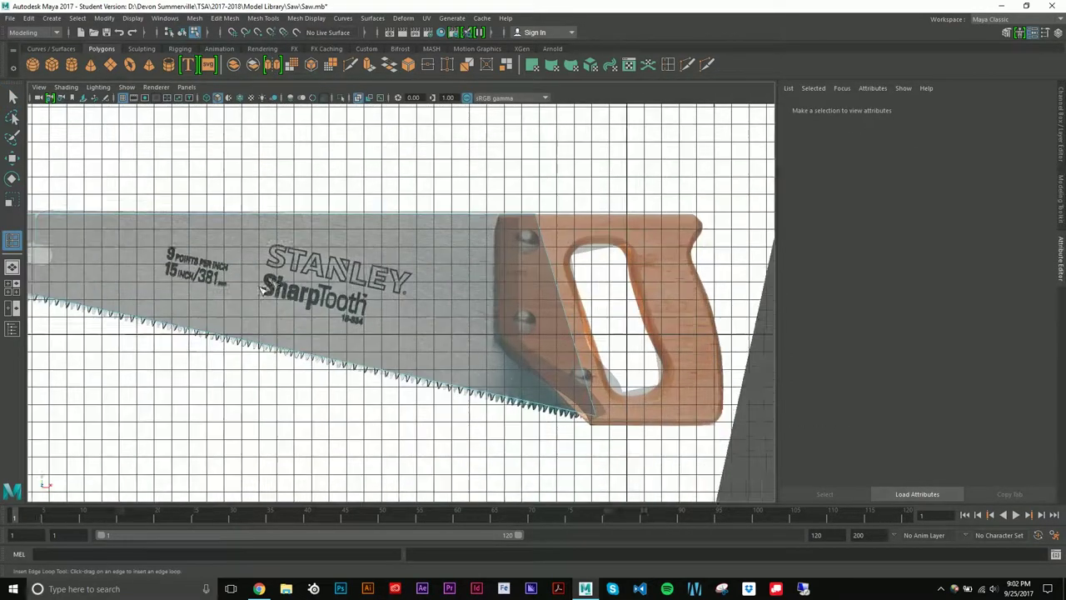
# Step: Insert 50 evenly spaced edge loops along the blade and orbit to inspect them
pyautogui.doubleClick(667, 65)
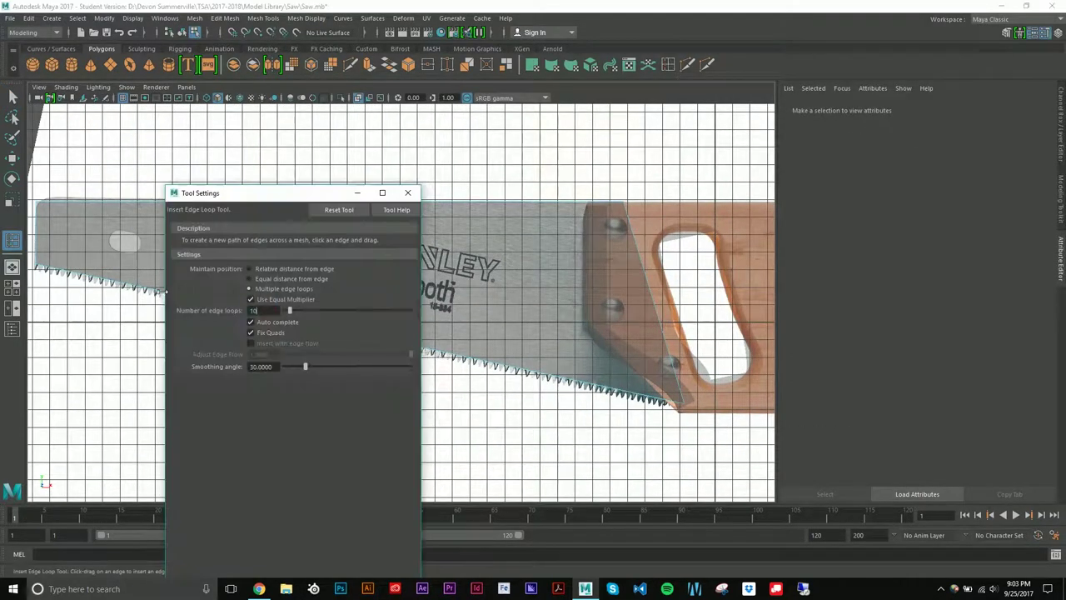
pyautogui.click(284, 319)
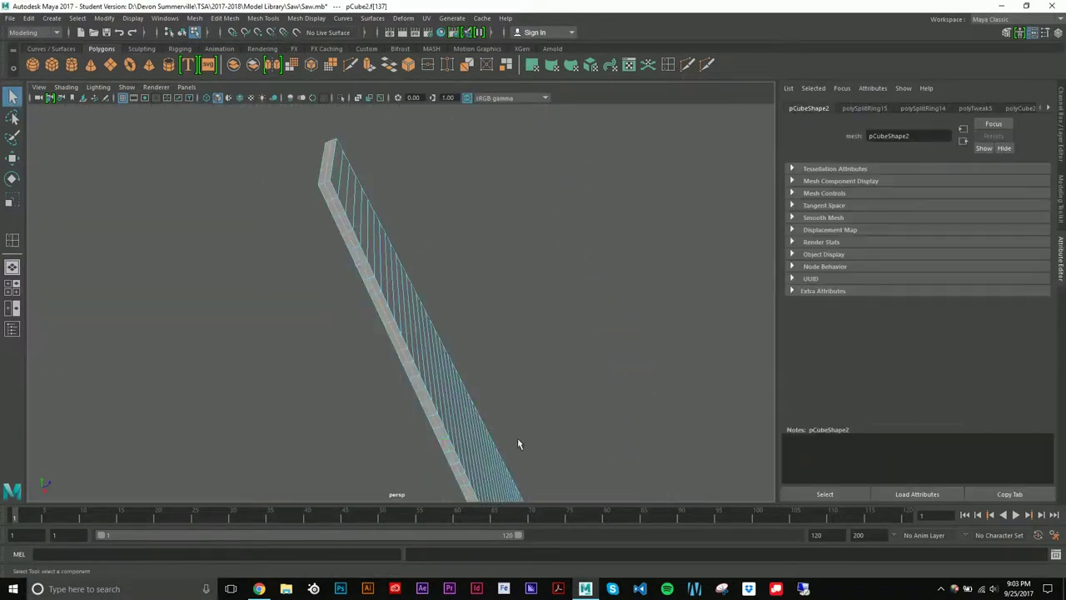
pyautogui.keyDown('alt'); pyautogui.moveTo(442, 446); pyautogui.dragTo(542, 338); pyautogui.keyUp('alt')
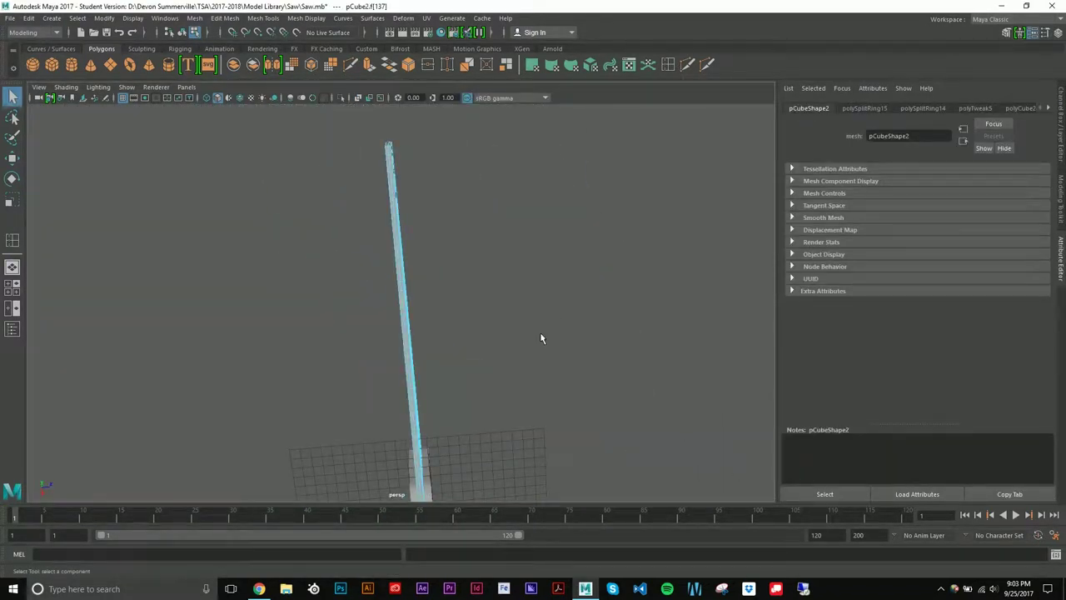
pyautogui.scroll(2, 503, 394)
pyautogui.moveTo(414, 383)
pyautogui.keyDown('alt'); pyautogui.mouseDown(button='middle')
pyautogui.moveTo(542, 431)
pyautogui.moveTo(442, 248)
pyautogui.mouseUp(button='middle'); pyautogui.keyUp('alt')
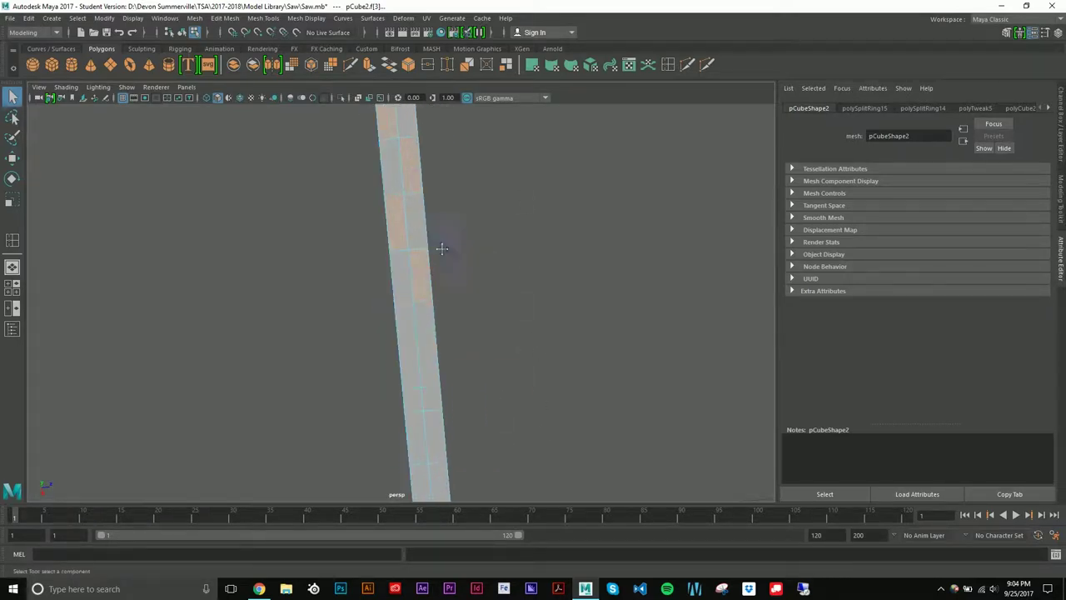
pyautogui.scroll(3, 409, 266)
pyautogui.scroll(3, 405, 328)
pyautogui.keyDown('alt'); pyautogui.moveTo(405, 328); pyautogui.dragTo(452, 209); pyautogui.keyUp('alt')
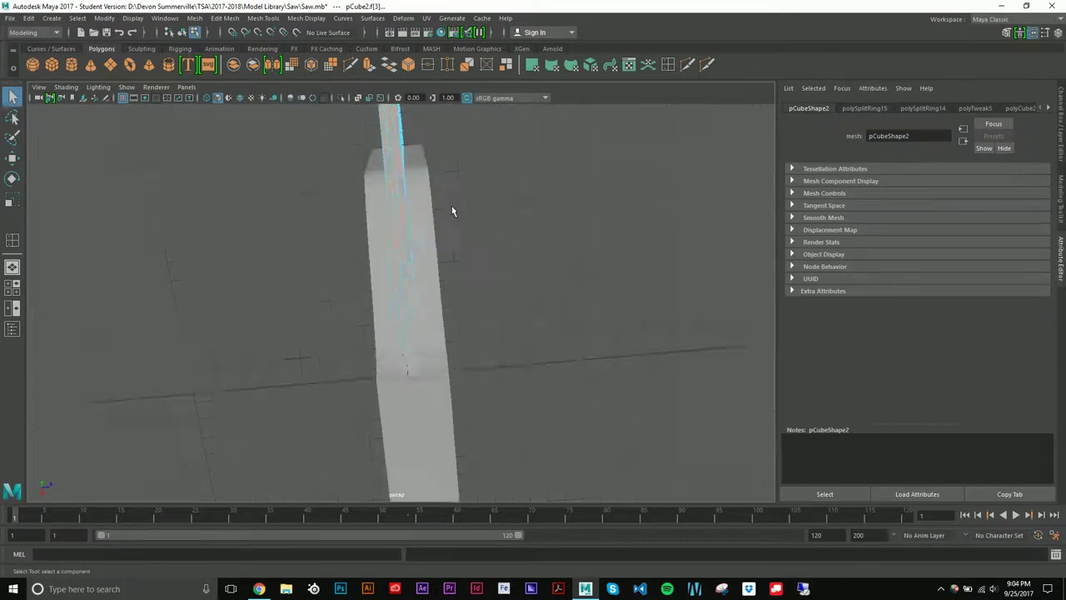
pyautogui.hotkey('ctrl', 'e')
pyautogui.press('space')
pyautogui.press('space')
# Step: Pull the extruded alternating bottom faces outward into pointed saw teeth
pyautogui.moveTo(543, 275)
pyautogui.keyDown('alt'); pyautogui.mouseDown()
pyautogui.moveTo(489, 288)
pyautogui.moveTo(476, 225)
pyautogui.moveTo(452, 209)
pyautogui.moveTo(446, 235)
pyautogui.mouseUp(); pyautogui.keyUp('alt')
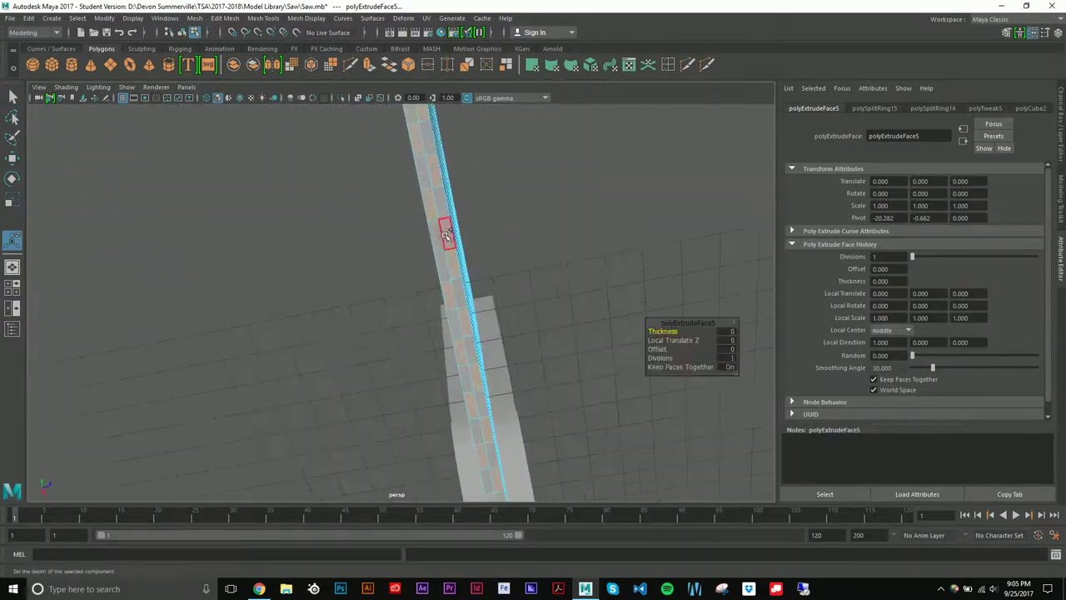
pyautogui.keyDown('alt'); pyautogui.moveTo(477, 422); pyautogui.dragTo(472, 329); pyautogui.keyUp('alt')
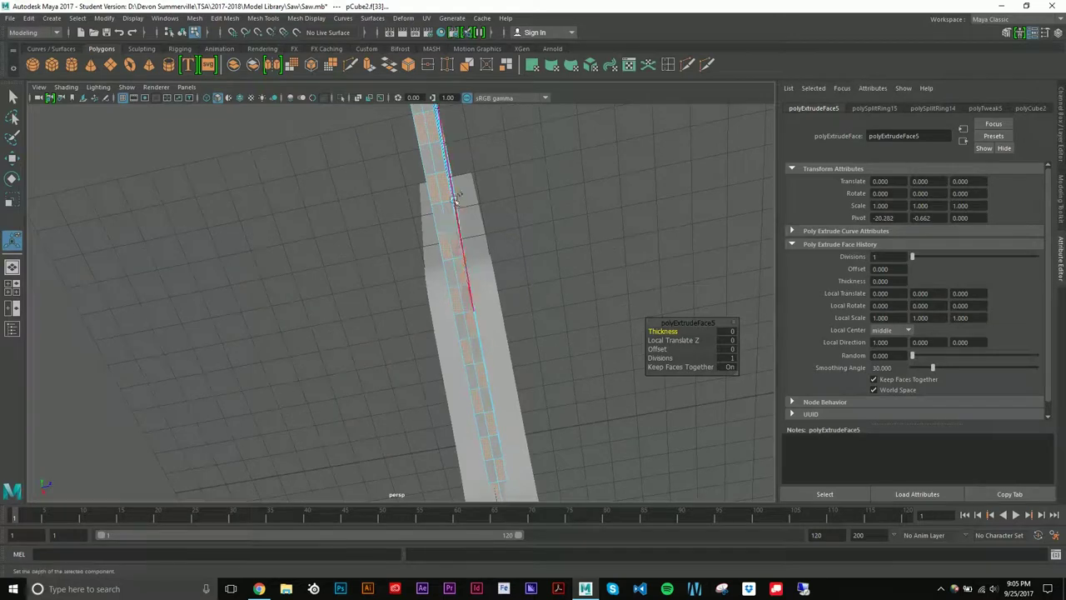
pyautogui.moveTo(455, 200)
pyautogui.keyDown('alt'); pyautogui.mouseDown()
pyautogui.moveTo(357, 226)
pyautogui.moveTo(76, 239)
pyautogui.mouseUp(); pyautogui.keyUp('alt')
pyautogui.moveTo(80, 280)
pyautogui.mouseDown()
pyautogui.moveTo(93, 287)
pyautogui.moveTo(83, 179)
pyautogui.mouseUp()
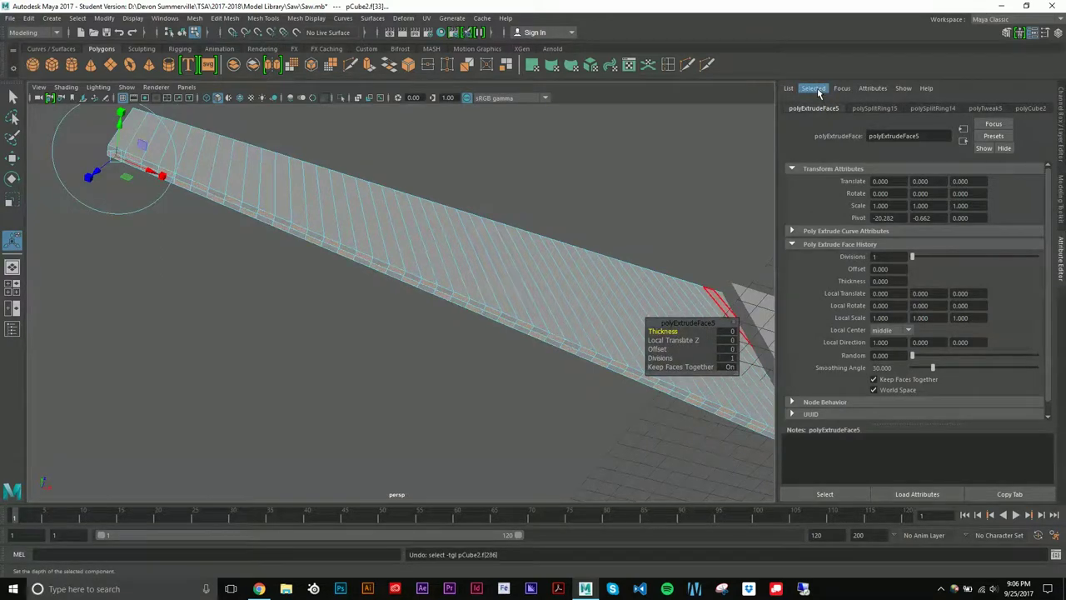
pyautogui.press('space')
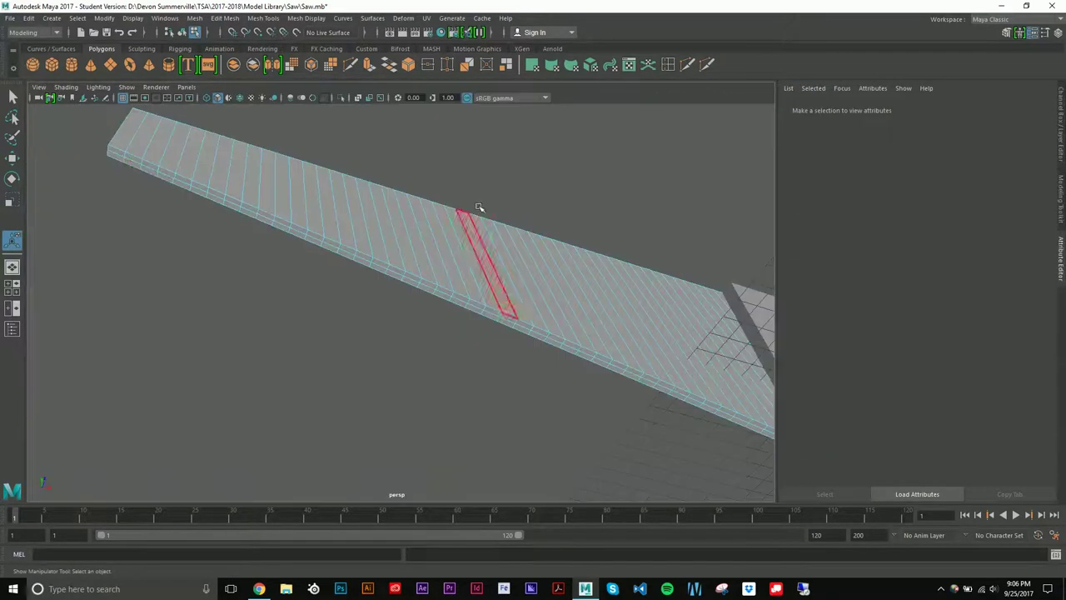
# Step: Select another face on the blade's edge and extrude it, checking the toothed edge
pyautogui.click(373, 472)
pyautogui.moveTo(419, 487)
pyautogui.keyDown('alt'); pyautogui.mouseDown()
pyautogui.moveTo(305, 350)
pyautogui.moveTo(363, 315)
pyautogui.moveTo(281, 314)
pyautogui.moveTo(375, 350)
pyautogui.moveTo(344, 266)
pyautogui.moveTo(411, 334)
pyautogui.moveTo(428, 389)
pyautogui.moveTo(303, 374)
pyautogui.mouseUp(); pyautogui.keyUp('alt')
pyautogui.hotkey('ctrl', 'e')
pyautogui.keyDown('alt'); pyautogui.moveTo(73, 285); pyautogui.dragTo(208, 246); pyautogui.keyUp('alt')
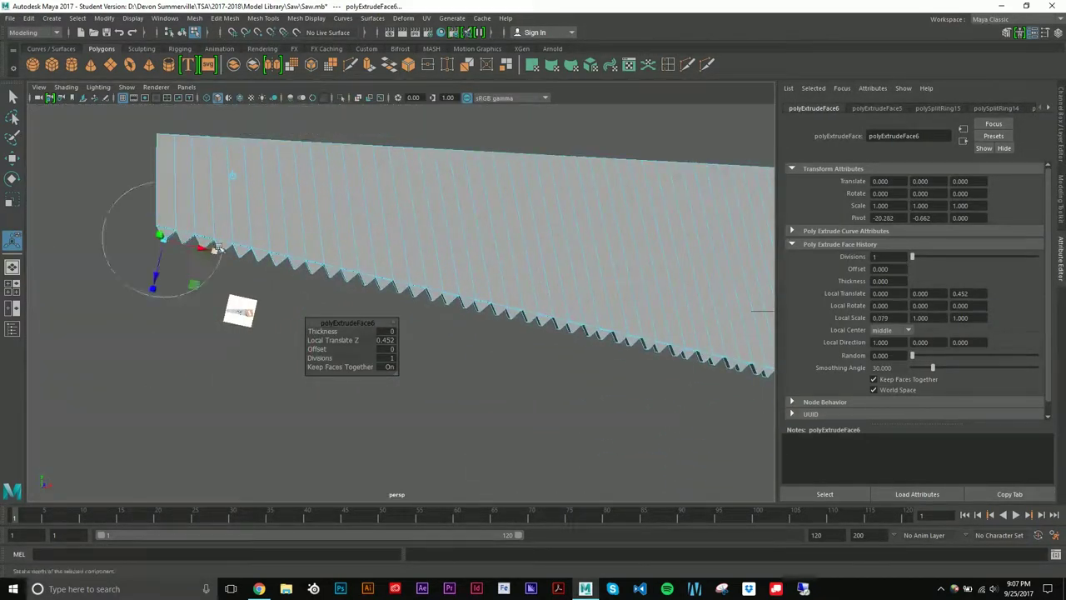
pyautogui.scroll(5, 209, 245)
pyautogui.scroll(-5, 209, 245)
pyautogui.keyDown('alt'); pyautogui.moveTo(250, 291); pyautogui.dragTo(375, 334); pyautogui.keyUp('alt')
# Step: Clear the extrude selection and reselect the blade in the reference view
pyautogui.press('q')
pyautogui.click(431, 360)
pyautogui.moveTo(431, 359)
pyautogui.keyDown('alt'); pyautogui.mouseDown()
pyautogui.moveTo(483, 276)
pyautogui.moveTo(250, 258)
pyautogui.moveTo(364, 316)
pyautogui.moveTo(419, 303)
pyautogui.moveTo(386, 404)
pyautogui.moveTo(262, 309)
pyautogui.moveTo(399, 295)
pyautogui.mouseUp(); pyautogui.keyUp('alt')
pyautogui.click(145, 247)
# Step: Extrude the blade face near the far end, delete the inner faces and bridge to open the hole
pyautogui.click(208, 254)
pyautogui.hotkey('ctrl', 'e')
pyautogui.scroll(2, 399, 294)
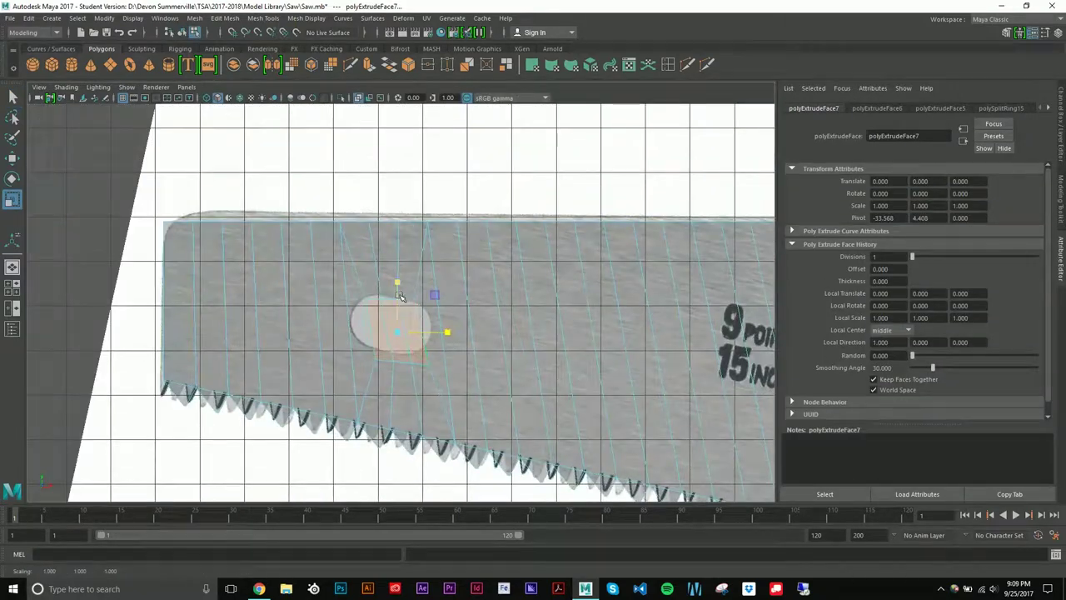
pyautogui.keyDown('alt'); pyautogui.moveTo(422, 285); pyautogui.dragTo(430, 295); pyautogui.keyUp('alt')
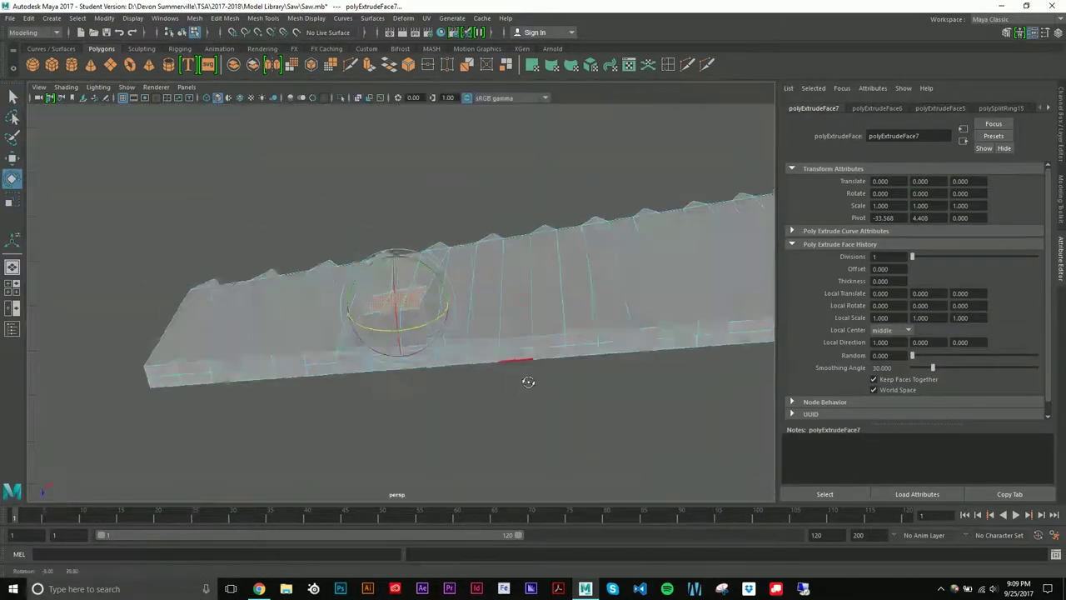
pyautogui.press('4')
pyautogui.press('Delete')
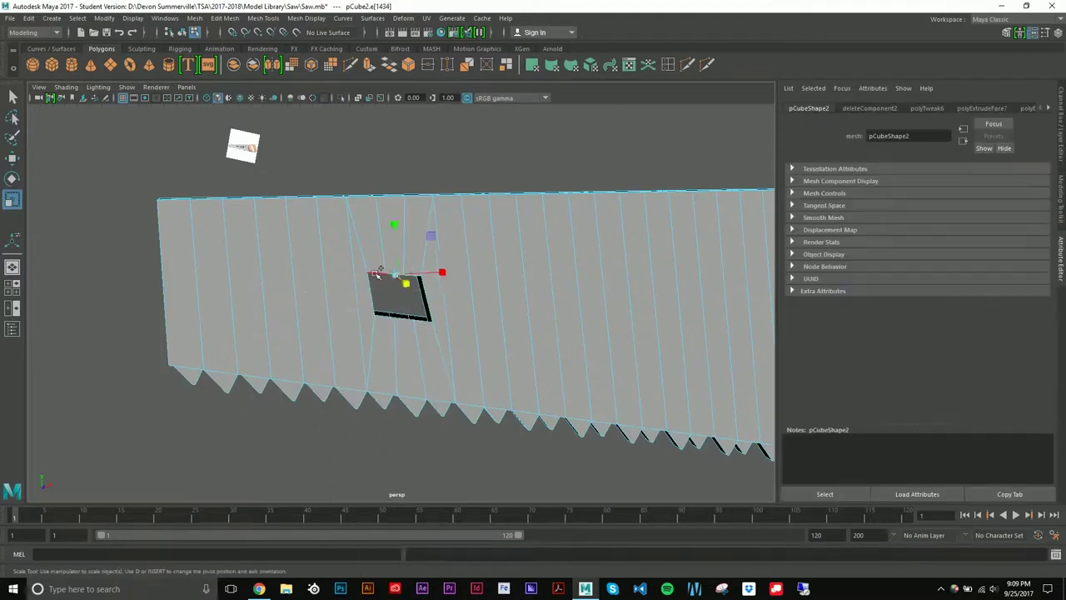
pyautogui.hotkey('ctrl', 's')
pyautogui.scroll(-3, 509, 233)
pyautogui.click(472, 311)
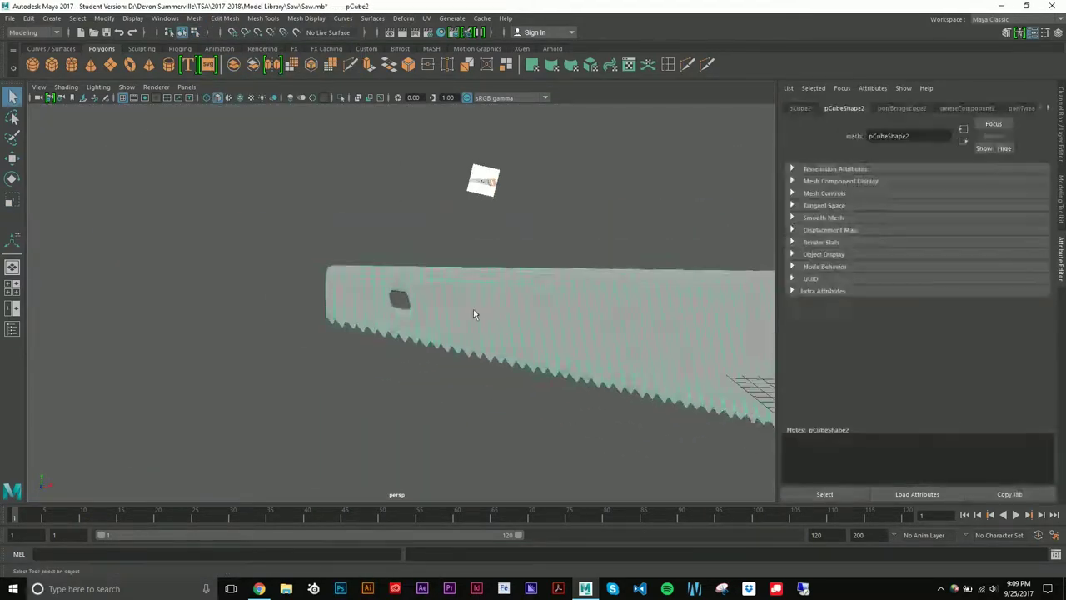
pyautogui.keyDown('alt'); pyautogui.moveTo(472, 311); pyautogui.dragTo(506, 298); pyautogui.keyUp('alt')
pyautogui.scroll(4, 232, 250)
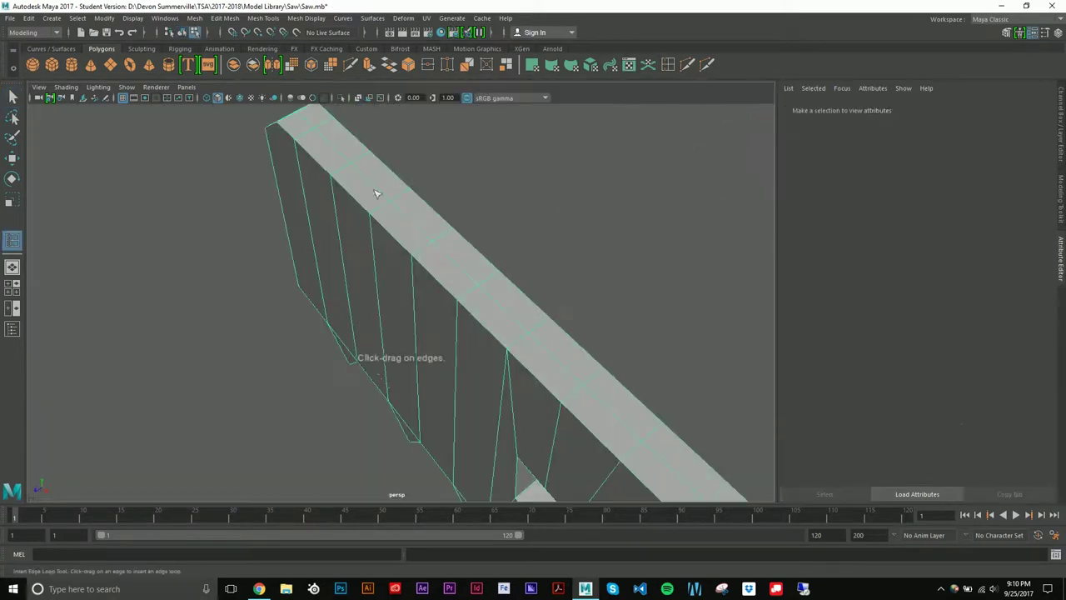
# Step: Undo the bad split and insert two new vertical edge loops across the blade
pyautogui.hotkey('ctrl', 'z')
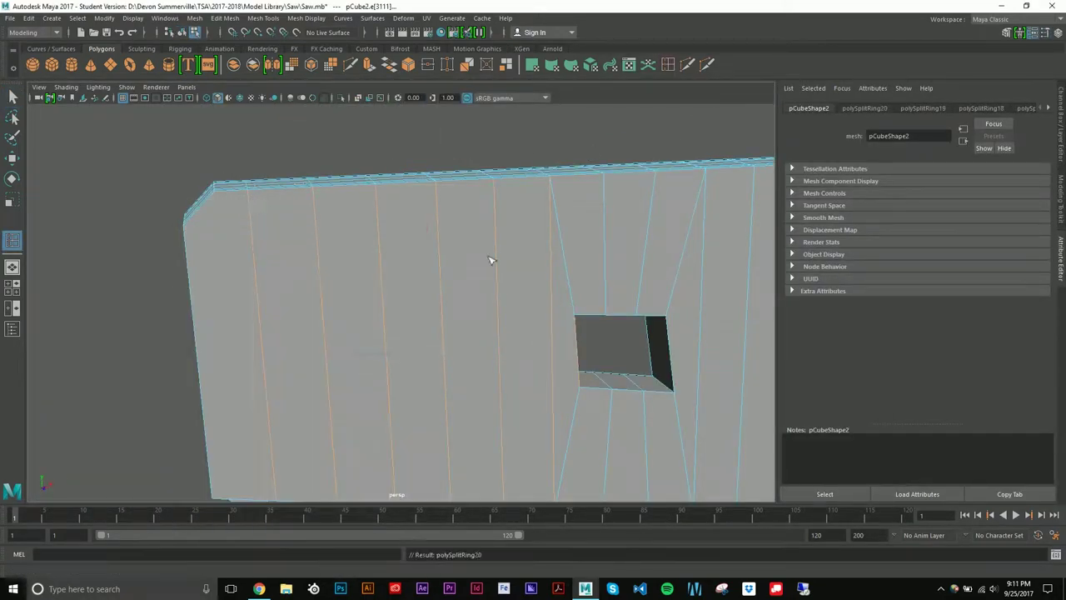
pyautogui.scroll(-3, 591, 276)
pyautogui.keyDown('alt'); pyautogui.moveTo(591, 276); pyautogui.dragTo(603, 223); pyautogui.keyUp('alt')
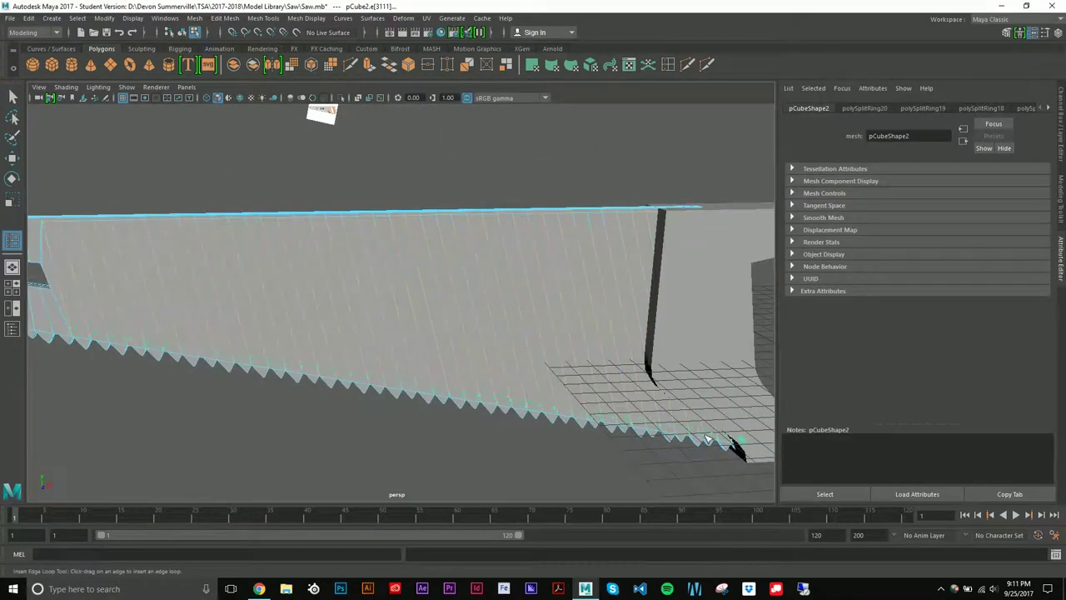
pyautogui.scroll(-3, 707, 439)
pyautogui.click(414, 331)
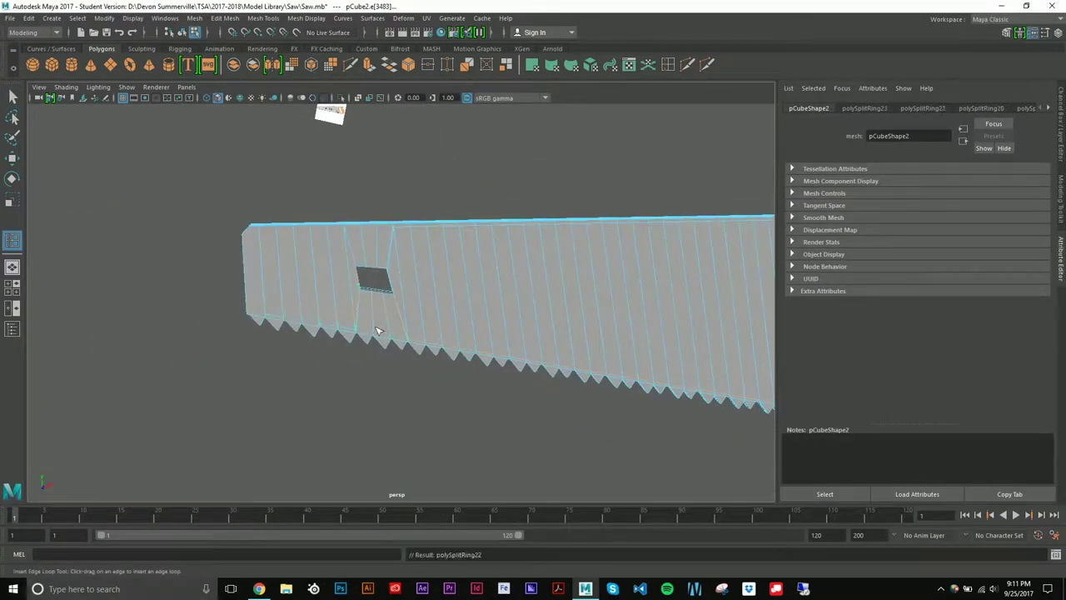
pyautogui.click(329, 233)
pyautogui.moveTo(329, 233)
pyautogui.keyDown('alt'); pyautogui.mouseDown()
pyautogui.moveTo(553, 243)
pyautogui.moveTo(489, 219)
pyautogui.moveTo(264, 178)
pyautogui.mouseUp(); pyautogui.keyUp('alt')
pyautogui.press('q')
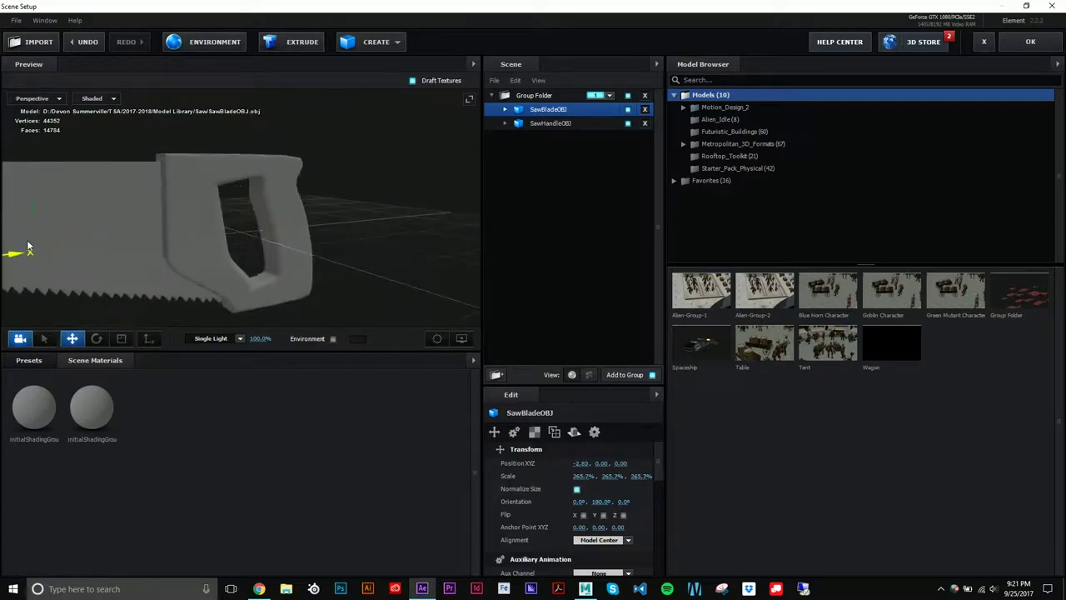
# Step: In front view, resize and position the blade model against the handle
pyautogui.click(33, 160)
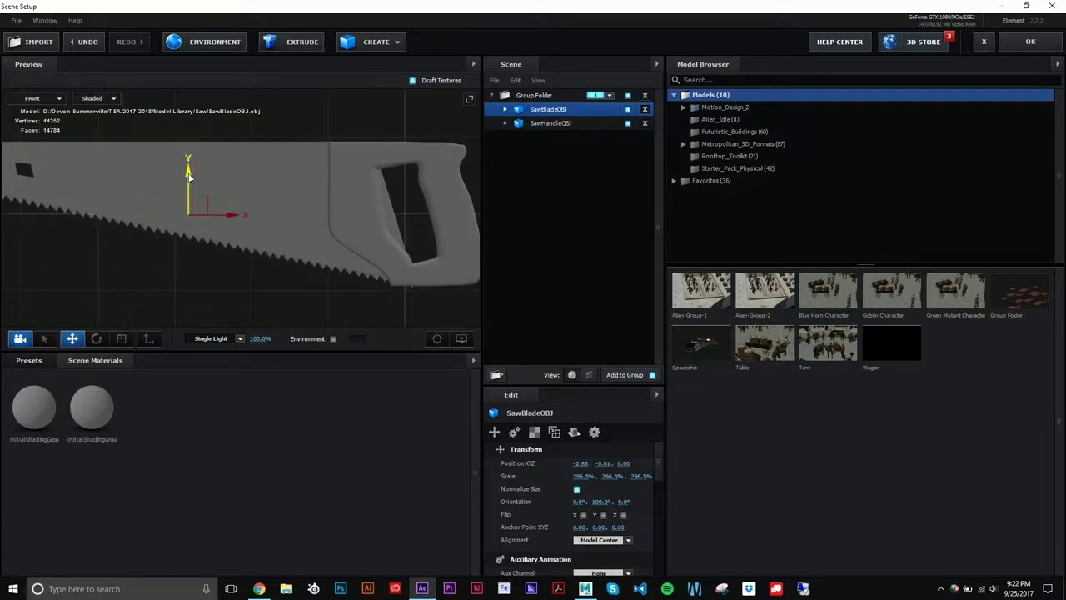
pyautogui.press('r')
pyautogui.moveTo(206, 212)
pyautogui.mouseDown()
pyautogui.moveTo(286, 186)
pyautogui.moveTo(349, 196)
pyautogui.mouseUp()
# Step: Apply a light wood material to SawHandleOBJ with Box (Preserve Aspect) mapping and 0.50 repeat
pyautogui.click(75, 472)
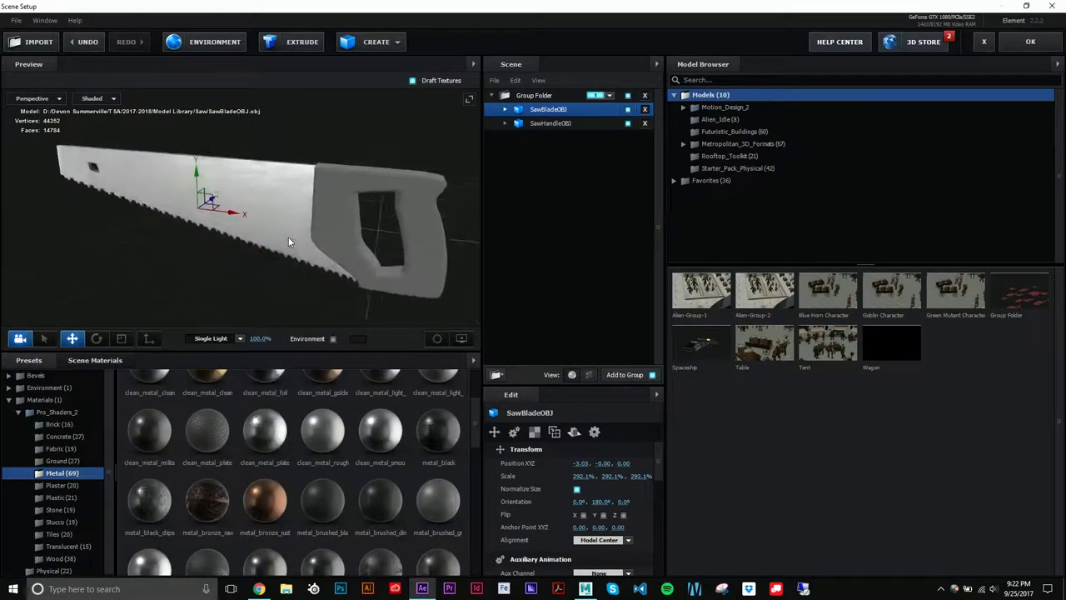
pyautogui.click(62, 557)
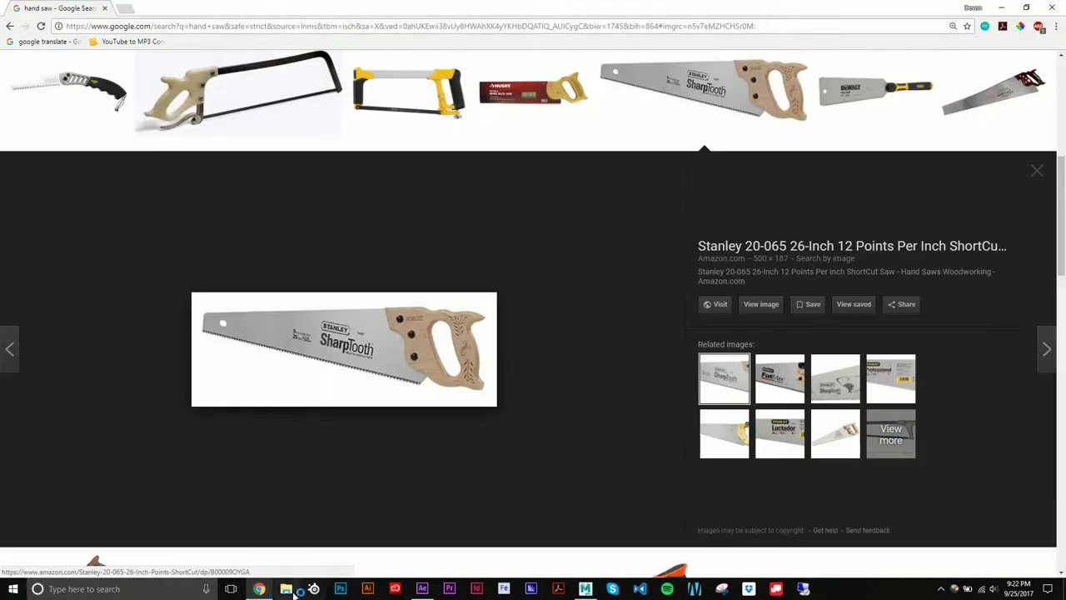
pyautogui.moveTo(280, 563); pyautogui.dragTo(449, 281)
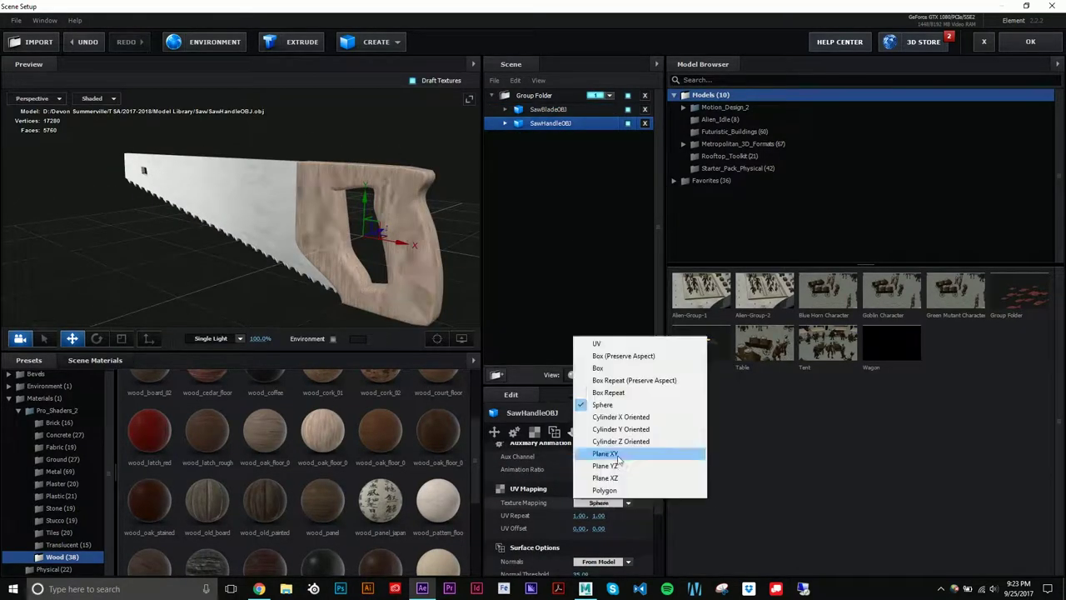
pyautogui.click(605, 489)
pyautogui.click(604, 504)
pyautogui.click(623, 356)
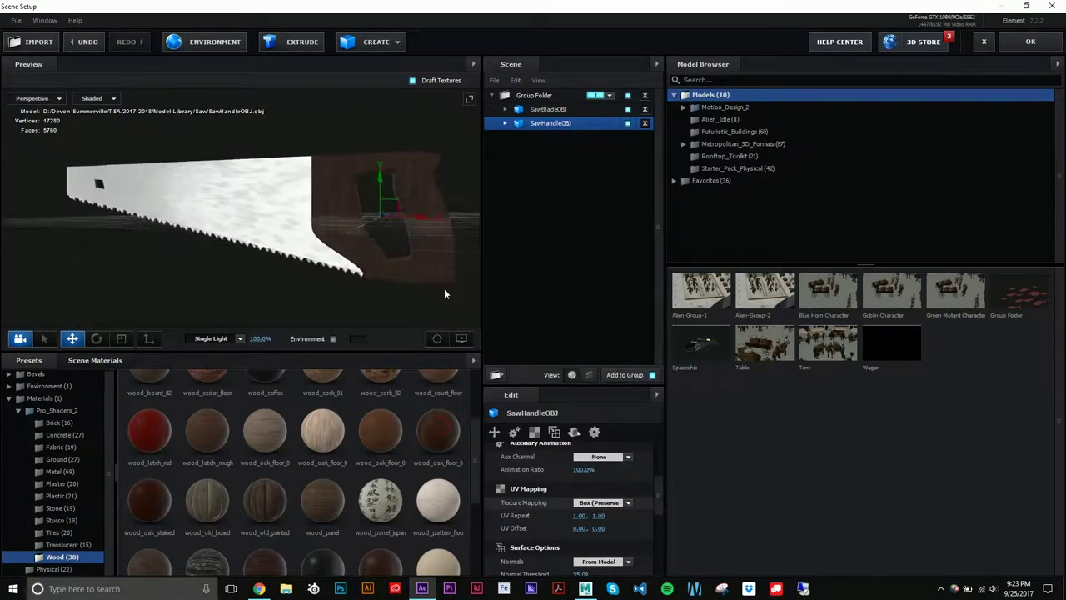
pyautogui.moveTo(441, 286); pyautogui.dragTo(427, 268)
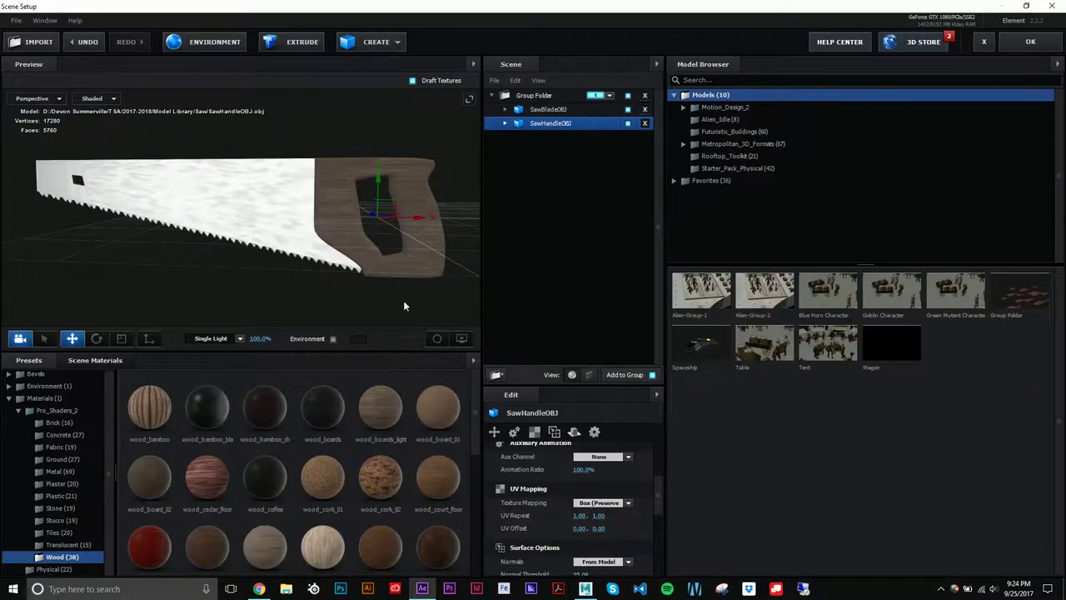
pyautogui.moveTo(581, 515); pyautogui.dragTo(639, 530)
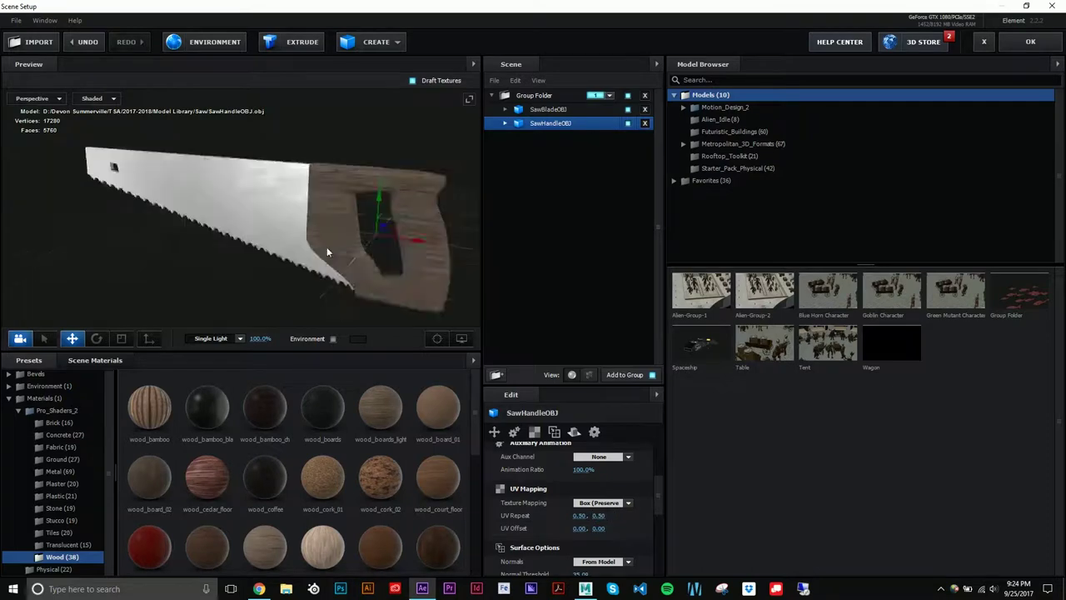
# Step: Apply a worn metal finish to SawBladeOBJ, keeping its texture mapping unchanged
pyautogui.click(61, 471)
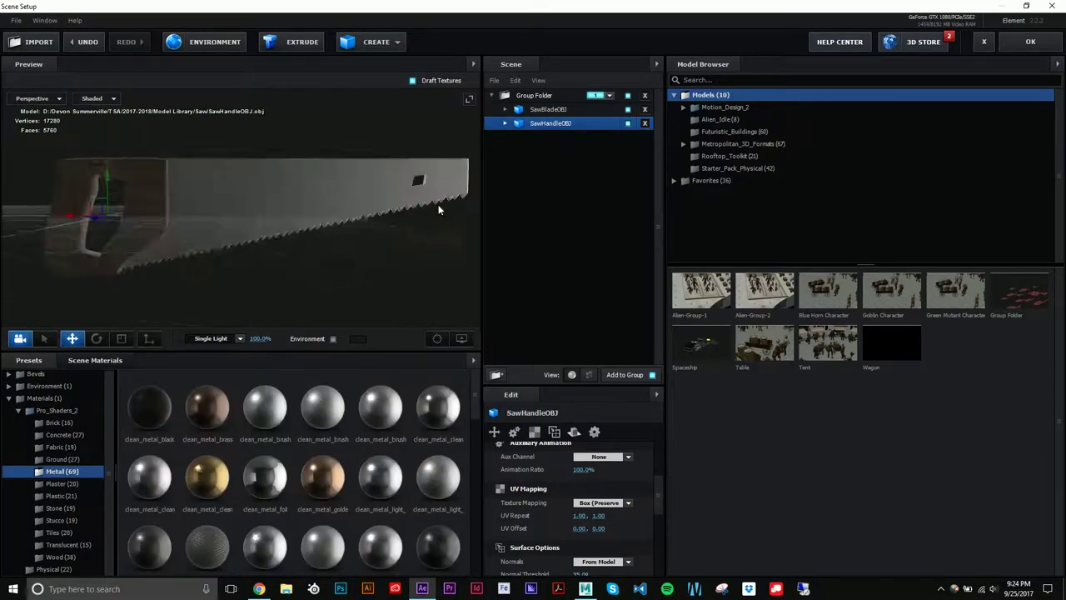
pyautogui.click(548, 109)
pyautogui.click(600, 503)
pyautogui.click(600, 379)
pyautogui.scroll(-2, 302, 493)
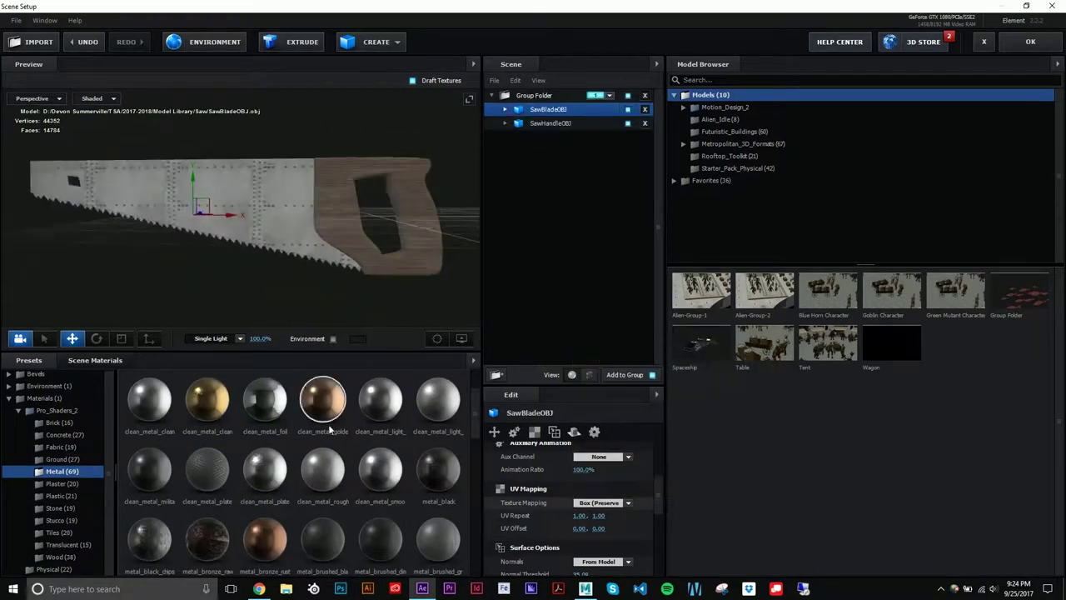
pyautogui.scroll(-2, 302, 493)
pyautogui.scroll(-1, 292, 466)
pyautogui.scroll(-1, 326, 442)
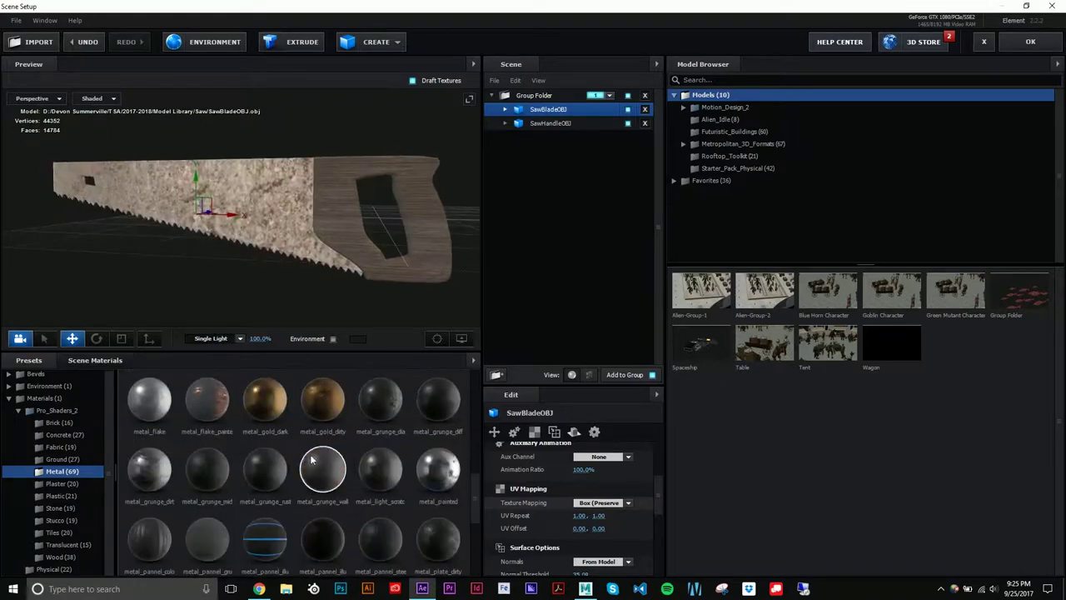
pyautogui.scroll(5, 325, 467)
pyautogui.moveTo(250, 209)
pyautogui.mouseDown()
pyautogui.moveTo(279, 160)
pyautogui.moveTo(434, 208)
pyautogui.mouseUp()
pyautogui.doubleClick(725, 106)
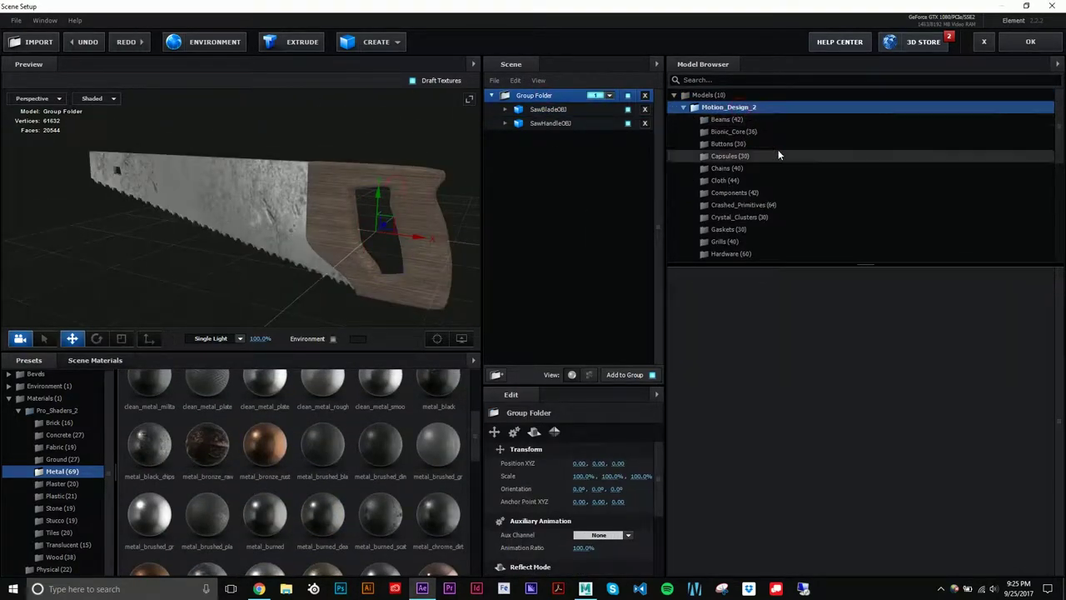
# Step: Add the Hardware_30 bolt from the Hardware models and set its orientation to -90°
pyautogui.scroll(-1, 783, 166)
pyautogui.click(792, 214)
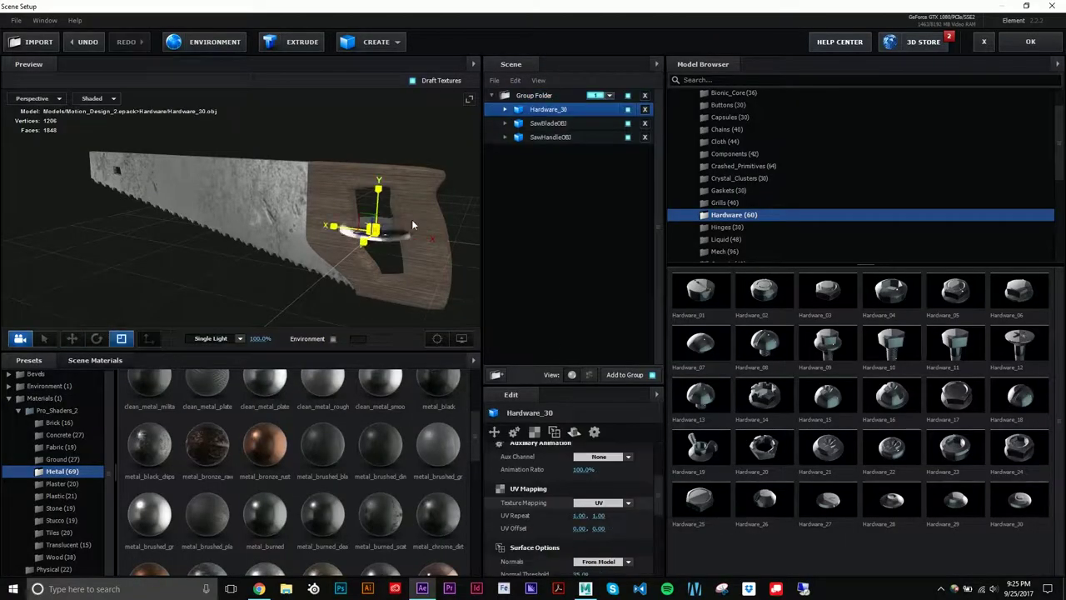
pyautogui.scroll(5, 412, 219)
pyautogui.moveTo(410, 240); pyautogui.dragTo(250, 219)
pyautogui.scroll(3, 584, 475)
pyautogui.moveTo(536, 505); pyautogui.dragTo(212, 221)
# Step: Scale the bolt onto the saw handle as a rivet and duplicate it along the handle
pyautogui.moveTo(160, 175)
pyautogui.mouseDown()
pyautogui.moveTo(301, 192)
pyautogui.moveTo(131, 194)
pyautogui.mouseUp()
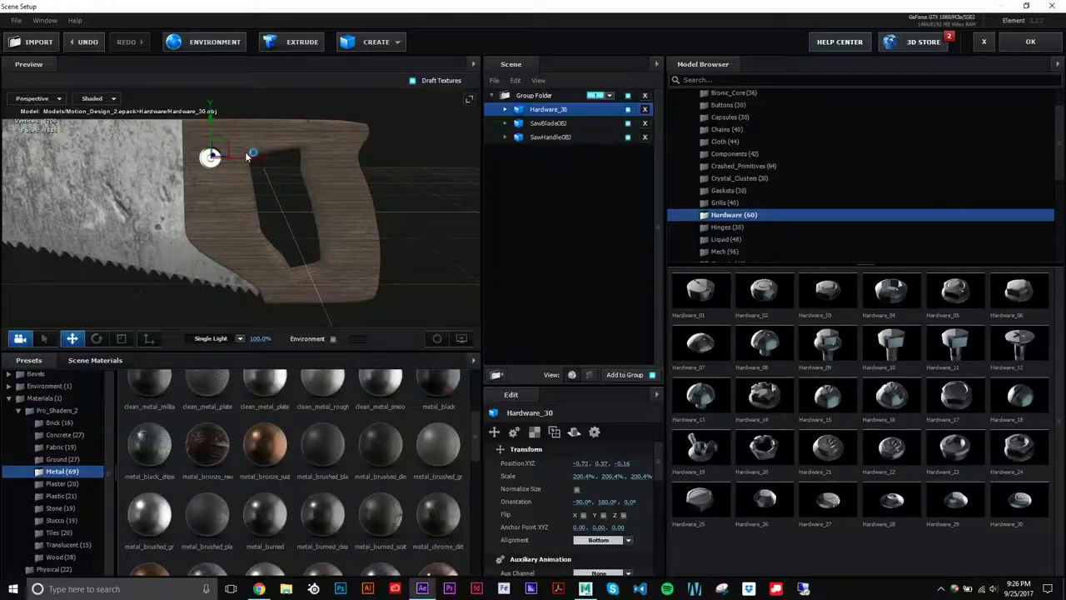
pyautogui.moveTo(256, 198); pyautogui.dragTo(206, 157)
pyautogui.press('r')
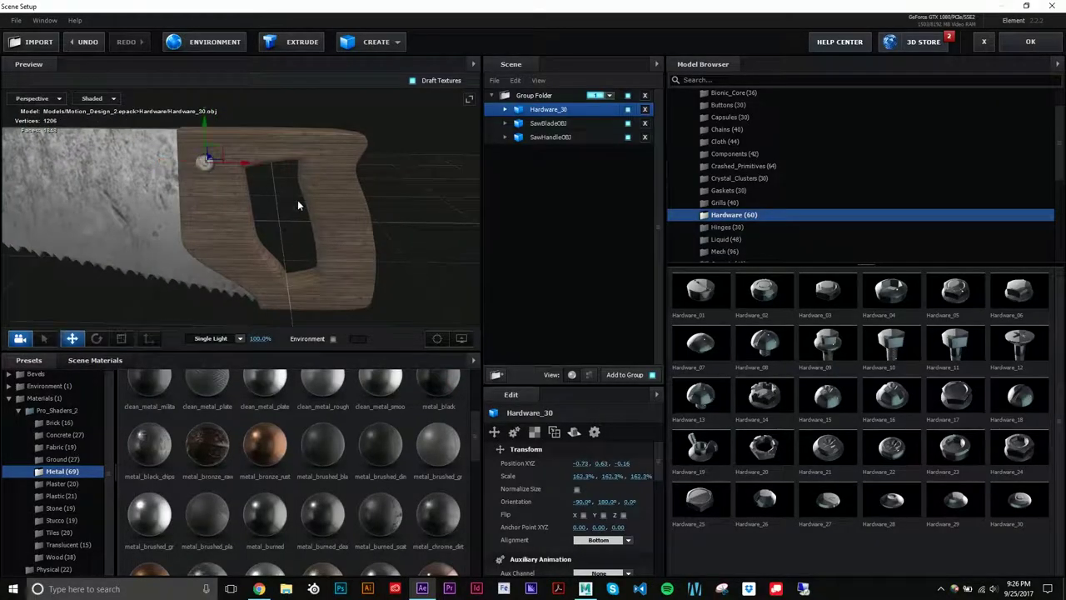
pyautogui.moveTo(244, 245); pyautogui.dragTo(261, 240)
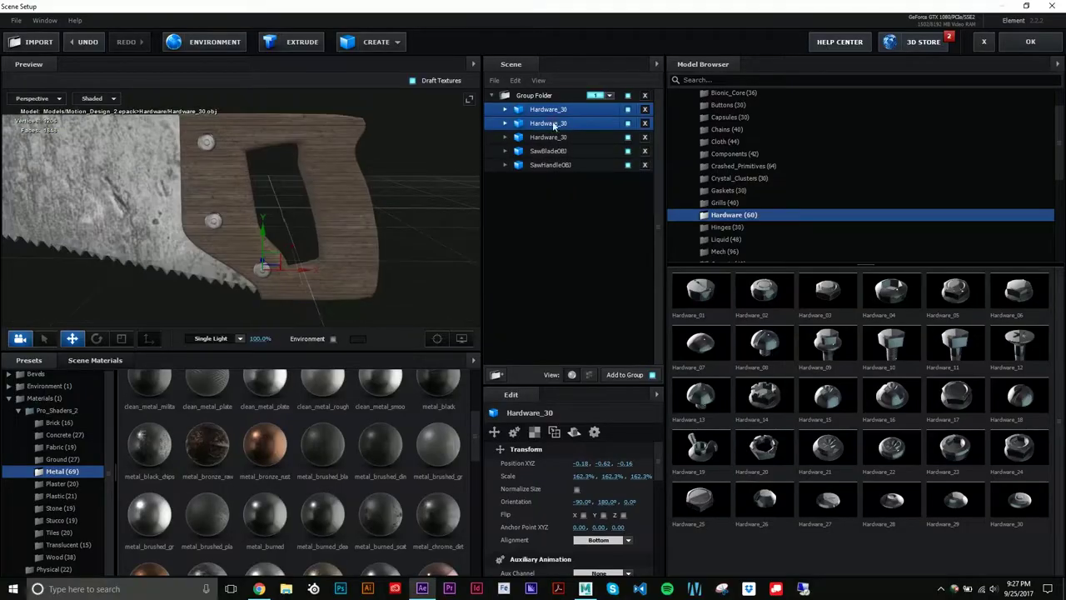
pyautogui.hotkey('ctrl', 'd')
pyautogui.moveTo(276, 275); pyautogui.dragTo(307, 227)
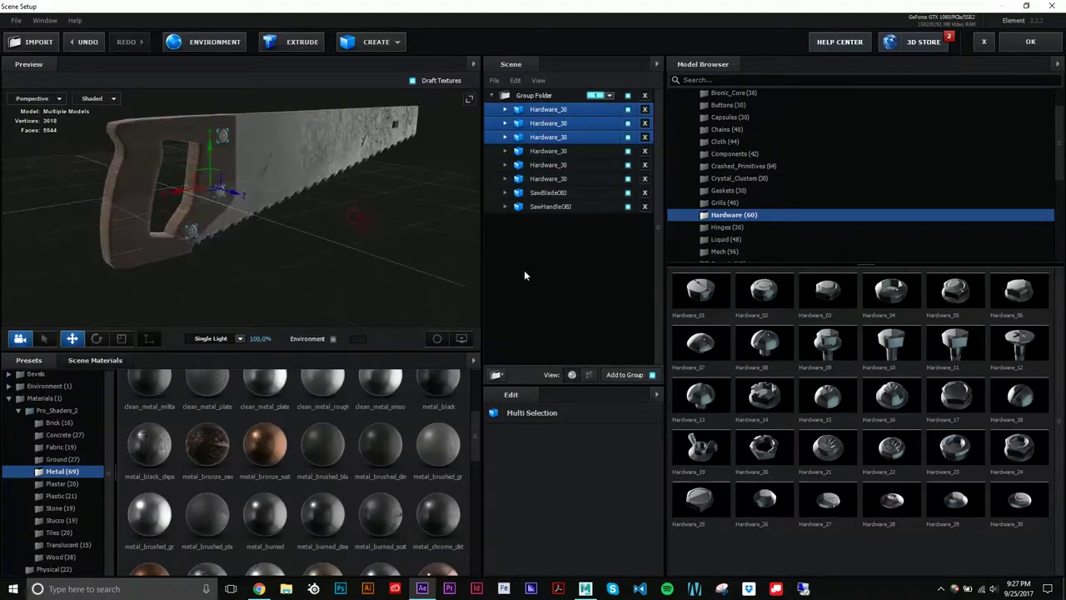
pyautogui.moveTo(213, 190)
pyautogui.mouseDown()
pyautogui.moveTo(332, 200)
pyautogui.moveTo(386, 248)
pyautogui.mouseUp()
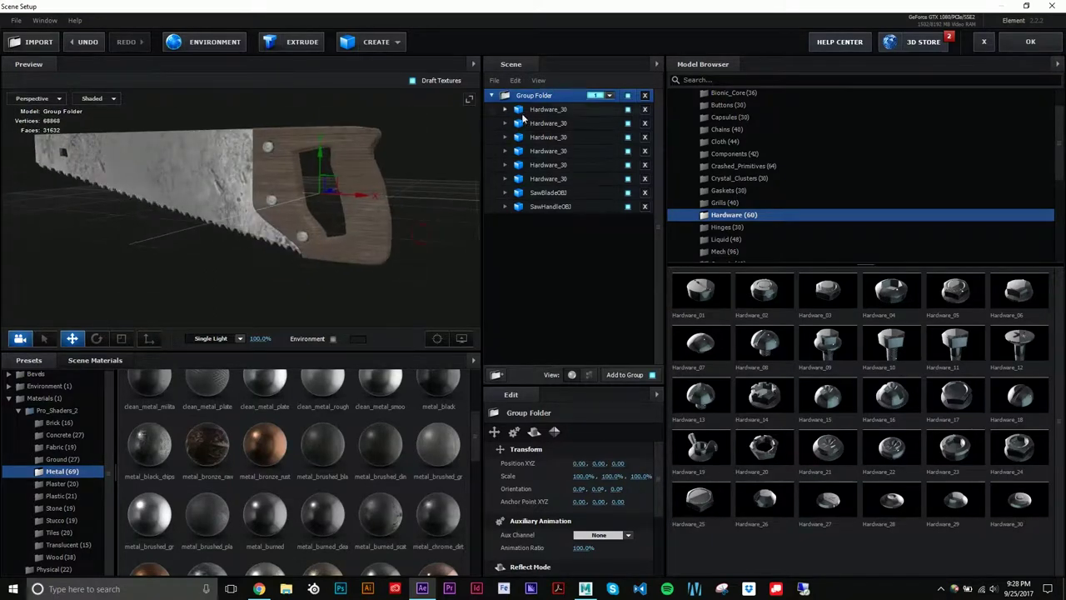
pyautogui.moveTo(363, 287)
pyautogui.mouseDown()
pyautogui.moveTo(391, 102)
pyautogui.moveTo(380, 166)
pyautogui.moveTo(342, 241)
pyautogui.moveTo(254, 58)
pyautogui.mouseUp()
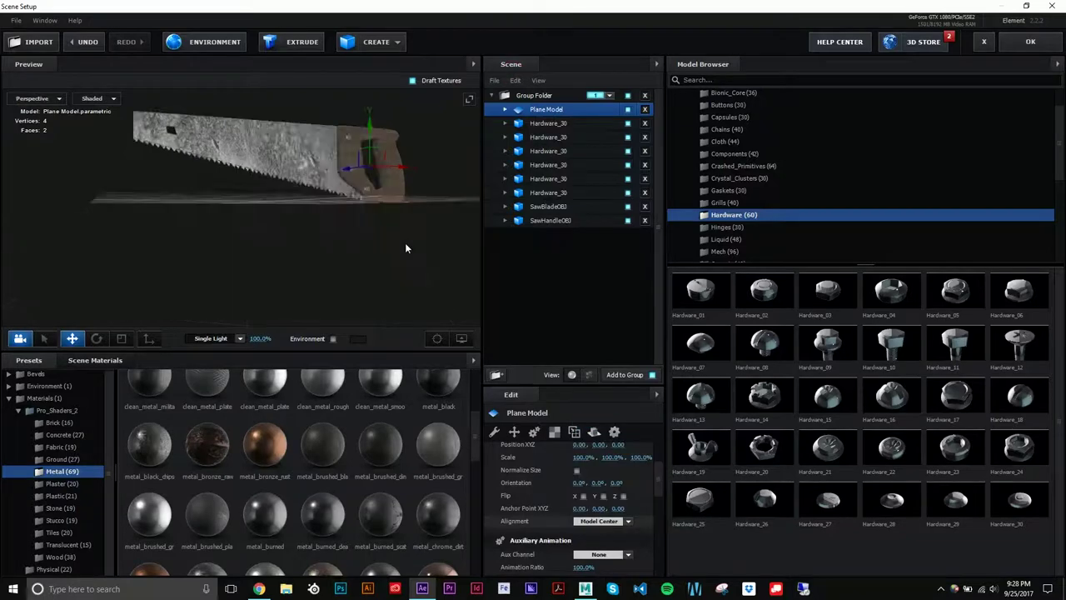
# Step: Undo moving the plane out of the group and toggle the preview grid
pyautogui.hotkey('ctrl', 'z')
pyautogui.hotkey('ctrl', 'z')
pyautogui.click(376, 42)
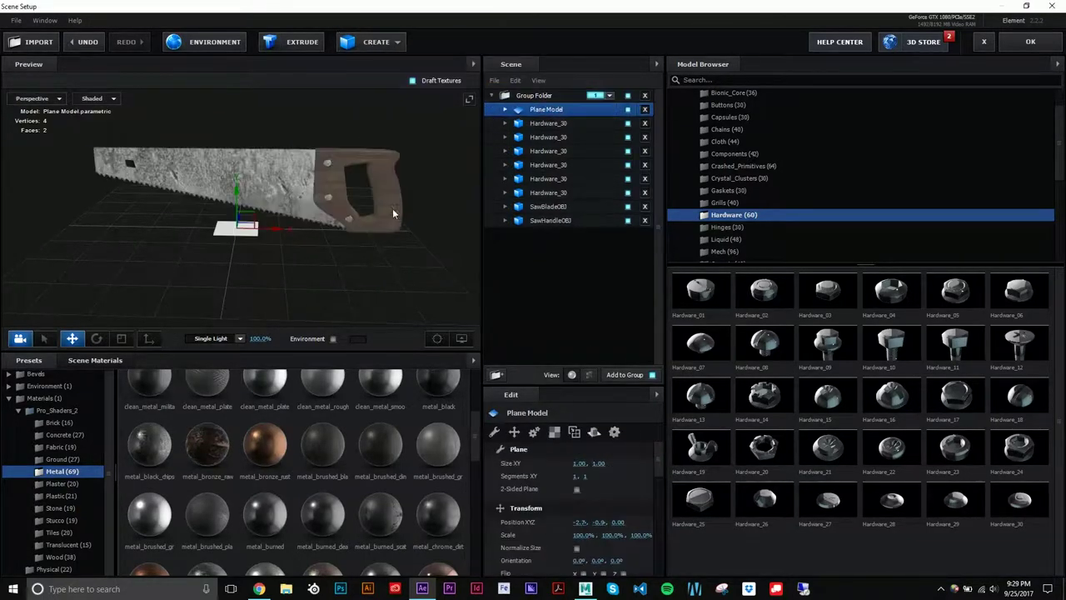
pyautogui.hotkey('ctrl', 'z')
pyautogui.click(63, 556)
pyautogui.click(456, 332)
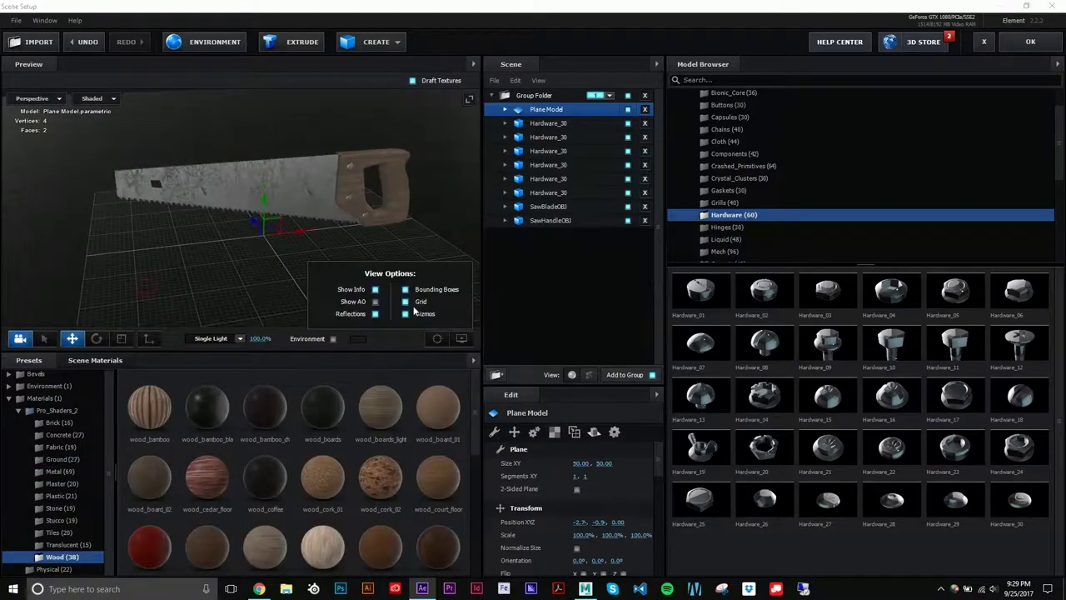
# Step: Apply a wood floor material to the plane with texture repeat 10, viewed from the front
pyautogui.click(438, 478)
pyautogui.scroll(-3, 267, 483)
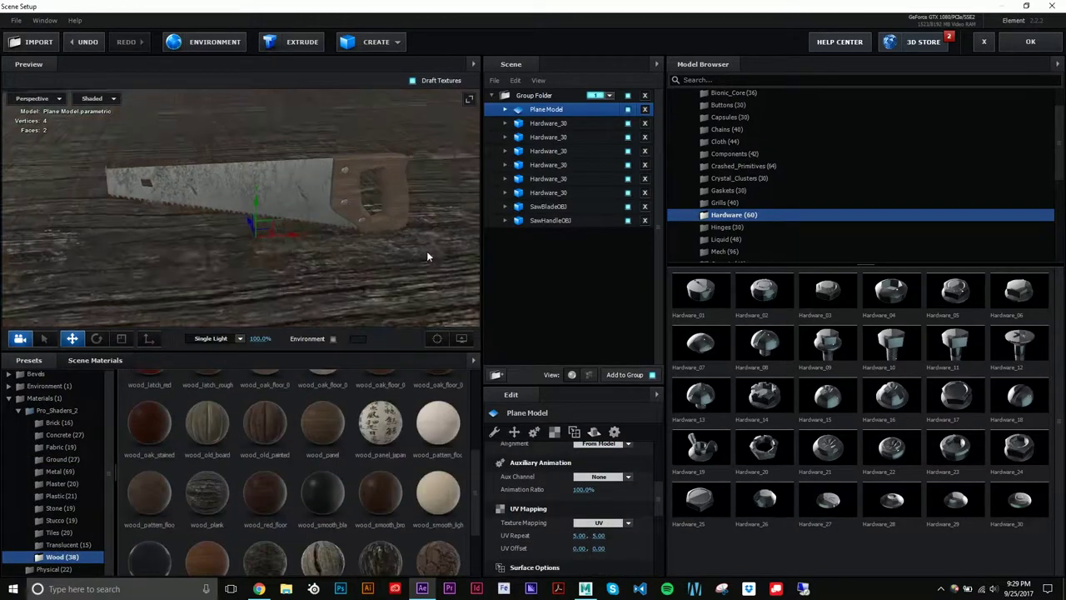
pyautogui.moveTo(426, 256)
pyautogui.mouseDown()
pyautogui.moveTo(567, 138)
pyautogui.moveTo(550, 110)
pyautogui.mouseUp()
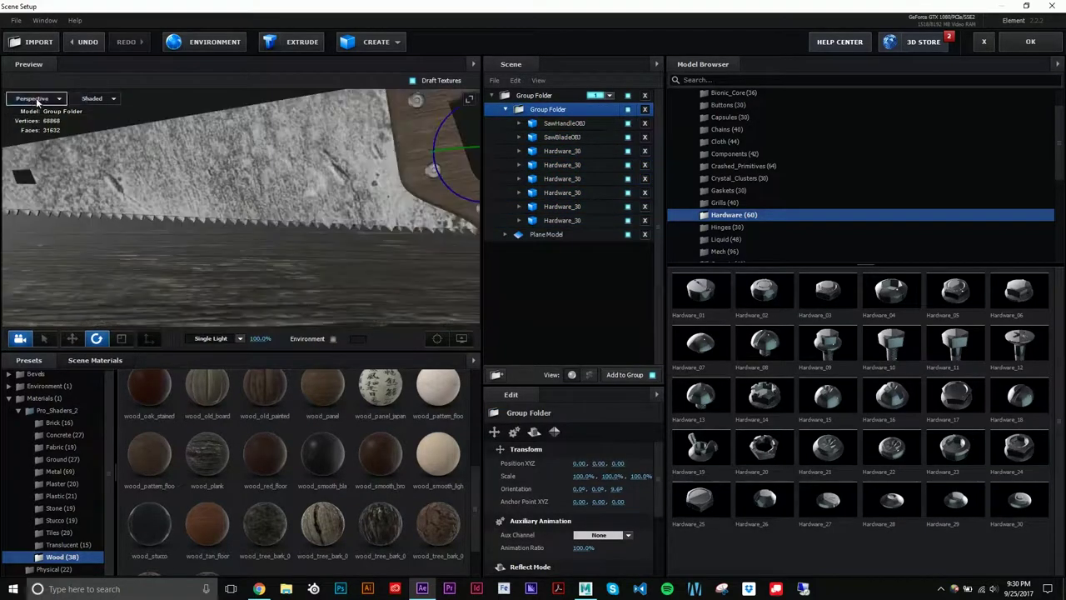
pyautogui.click(36, 99)
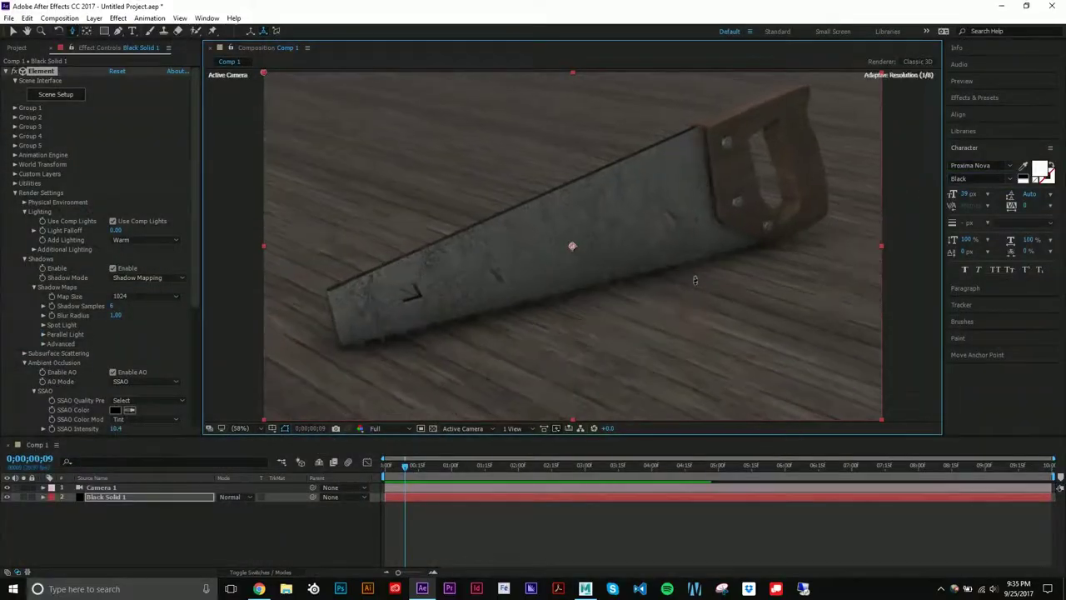
# Step: Save the project as Render
pyautogui.hotkey('ctrl', 's')
pyautogui.write('Render')
pyautogui.press('Return')
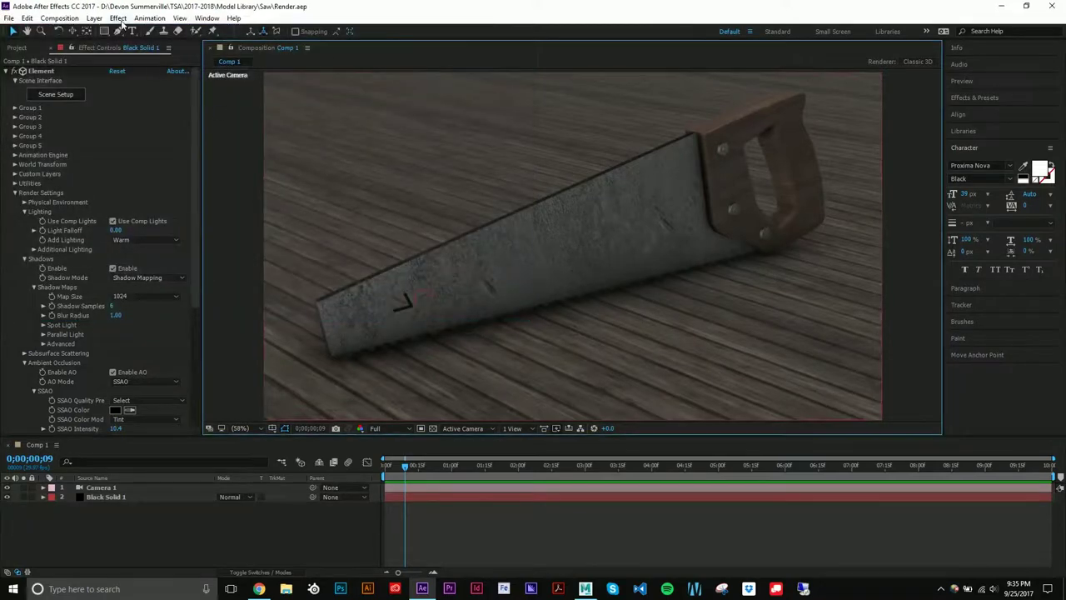
# Step: Queue the current frame with JPEG Sequence output and select the output file name for replacing
pyautogui.hotkey('ctrl', 'm')
pyautogui.click(94, 519)
pyautogui.click(214, 58)
pyautogui.click(204, 126)
pyautogui.click(275, 519)
# Step: Name the saved frame 'Render 1'
pyautogui.write('Render 1')
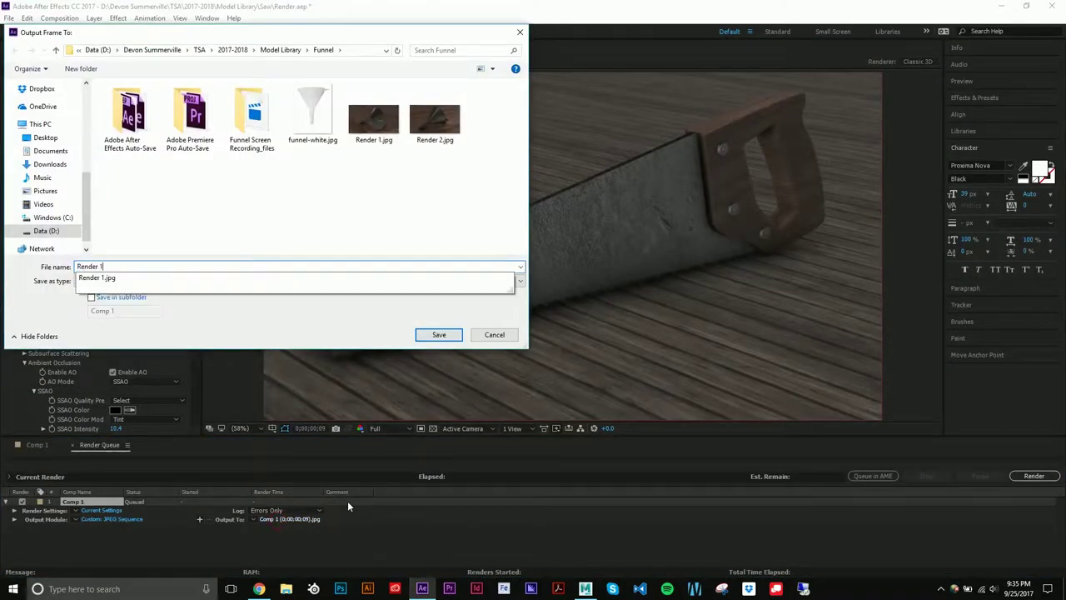
pyautogui.press('Return')
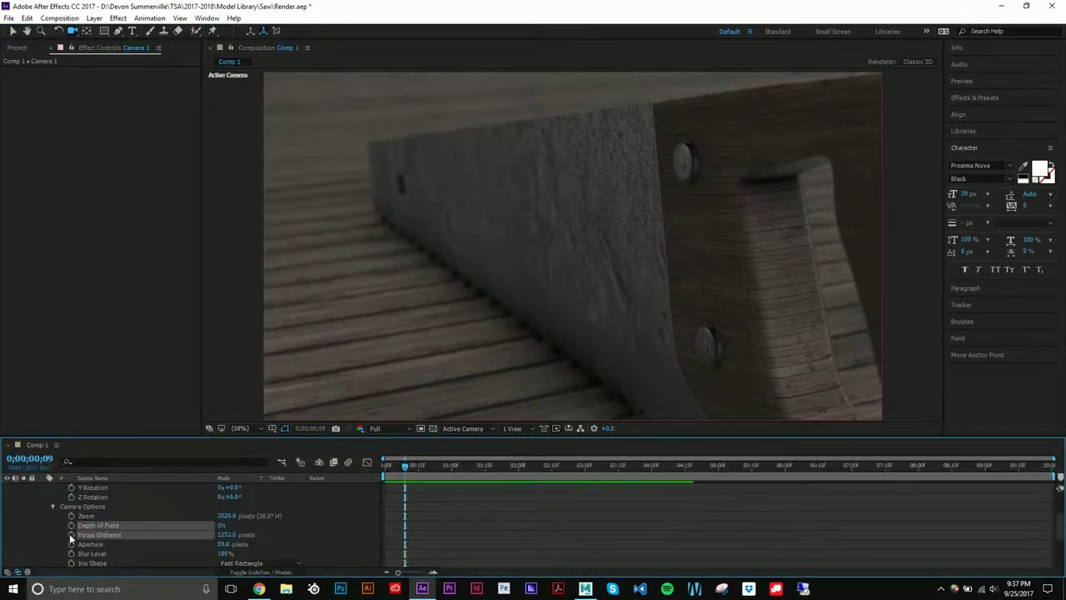
# Step: Preview the Camera 1 animation from 0;00;00;15 to 0;00;09;29
pyautogui.press('space')
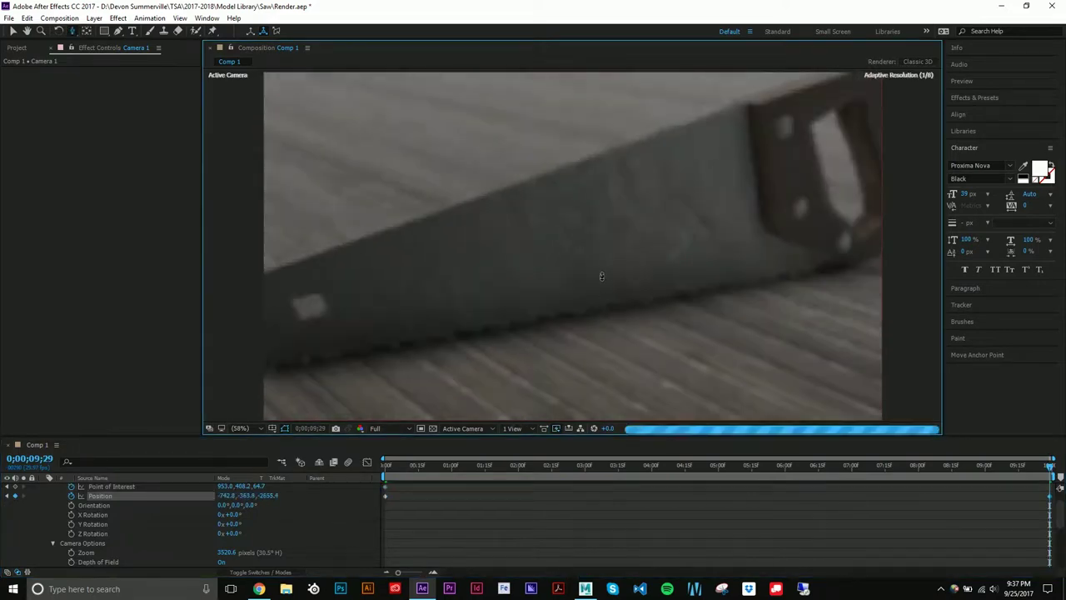